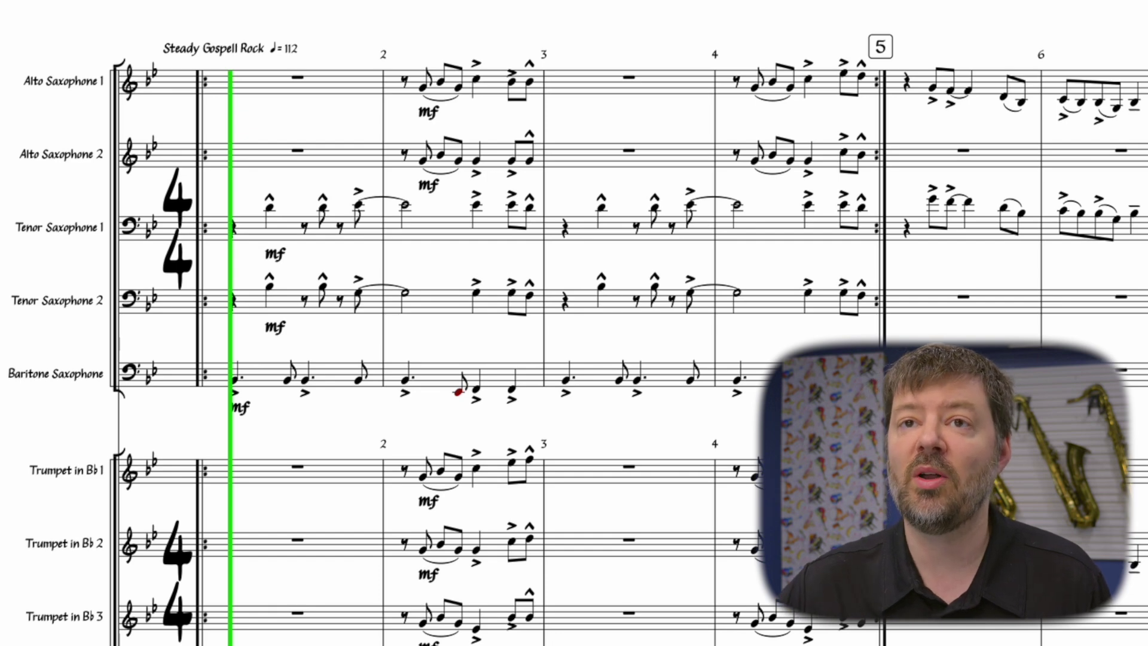
# Add a crescendo hairpin under Tenor Saxophone 2 from its bar 1 note to the bar 4 half note.
pyautogui.click(323, 286)
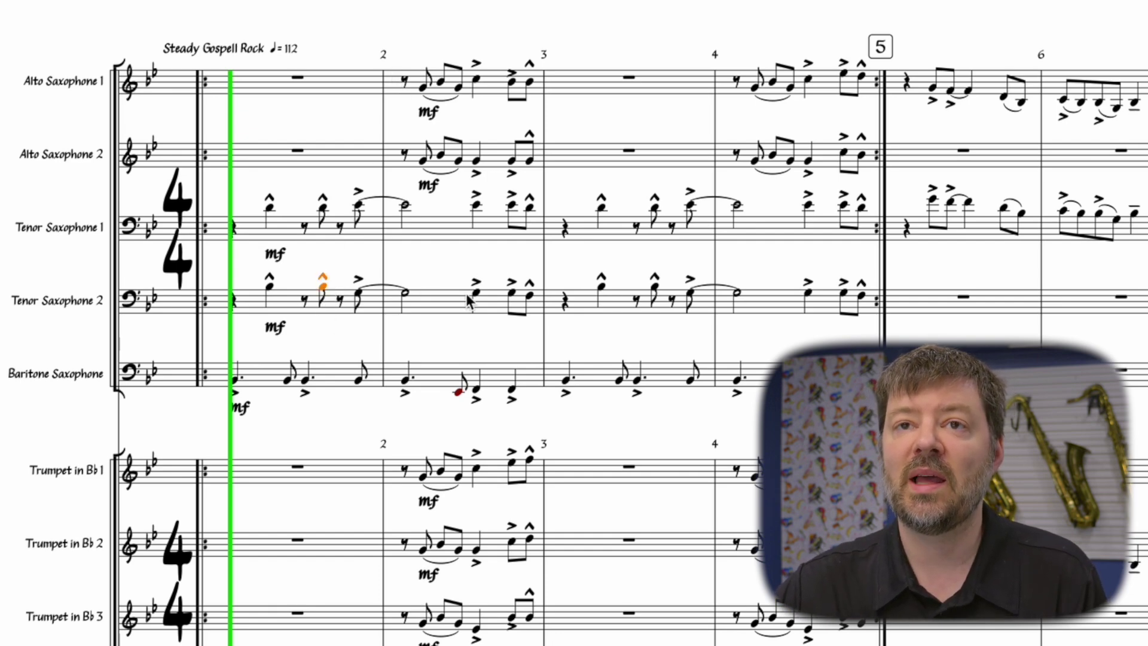
pyautogui.keyDown('shift'); pyautogui.click(738, 294); pyautogui.keyUp('shift')
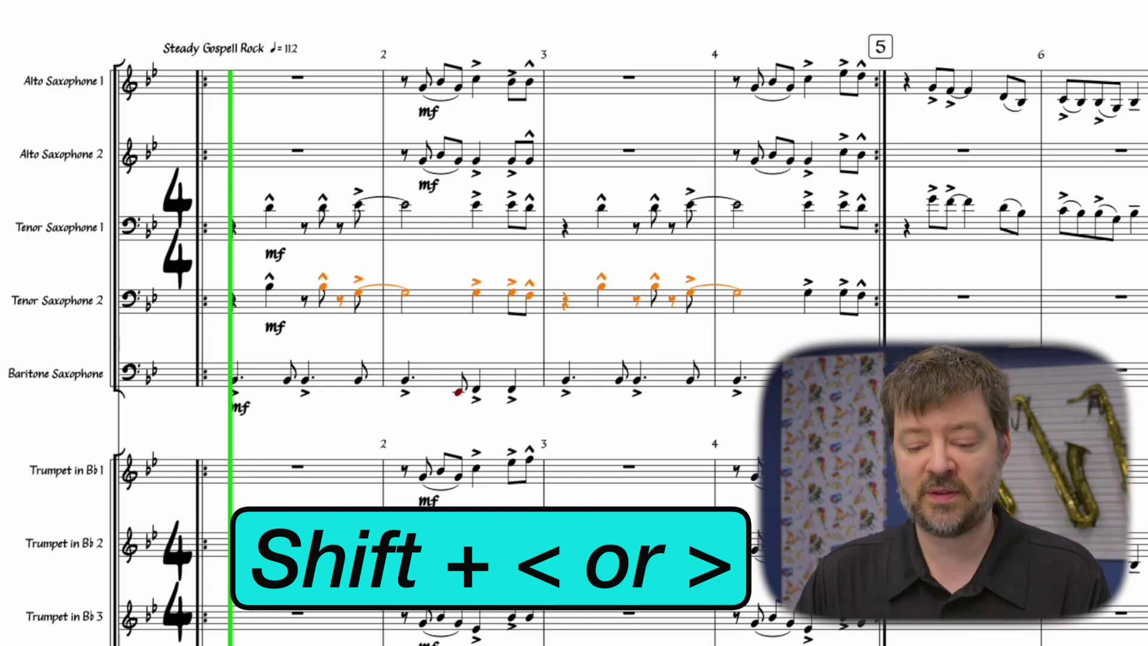
pyautogui.hotkey('shift', ',')
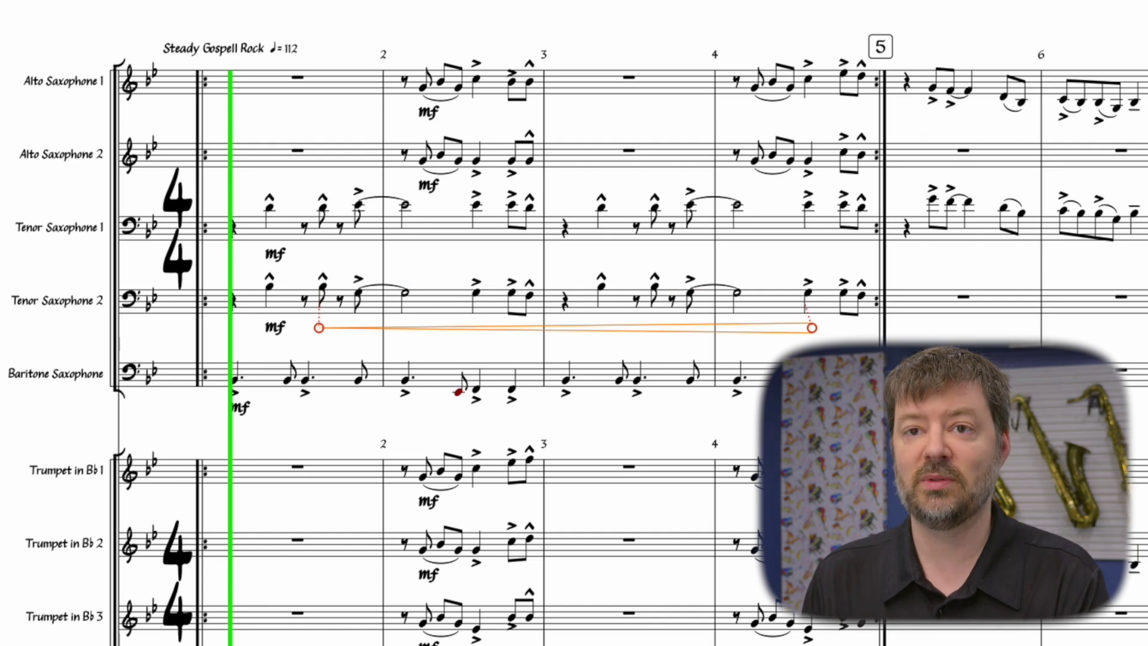
pyautogui.hotkey('ctrl', 'z')
pyautogui.hotkey('shift', ',')
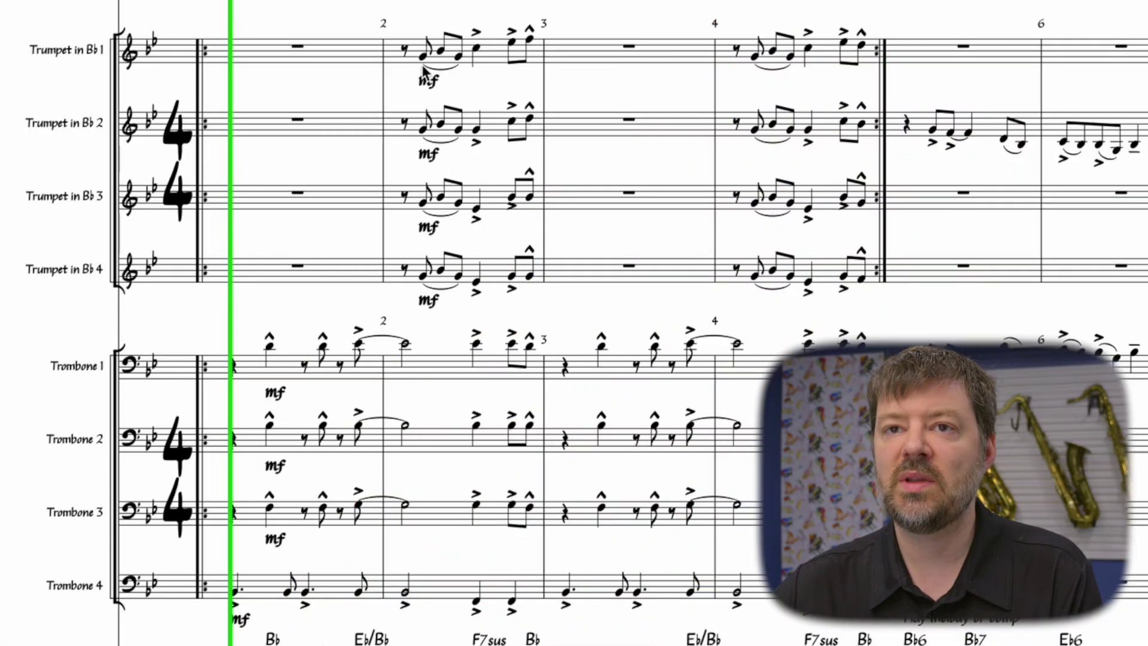
pyautogui.click(405, 51)
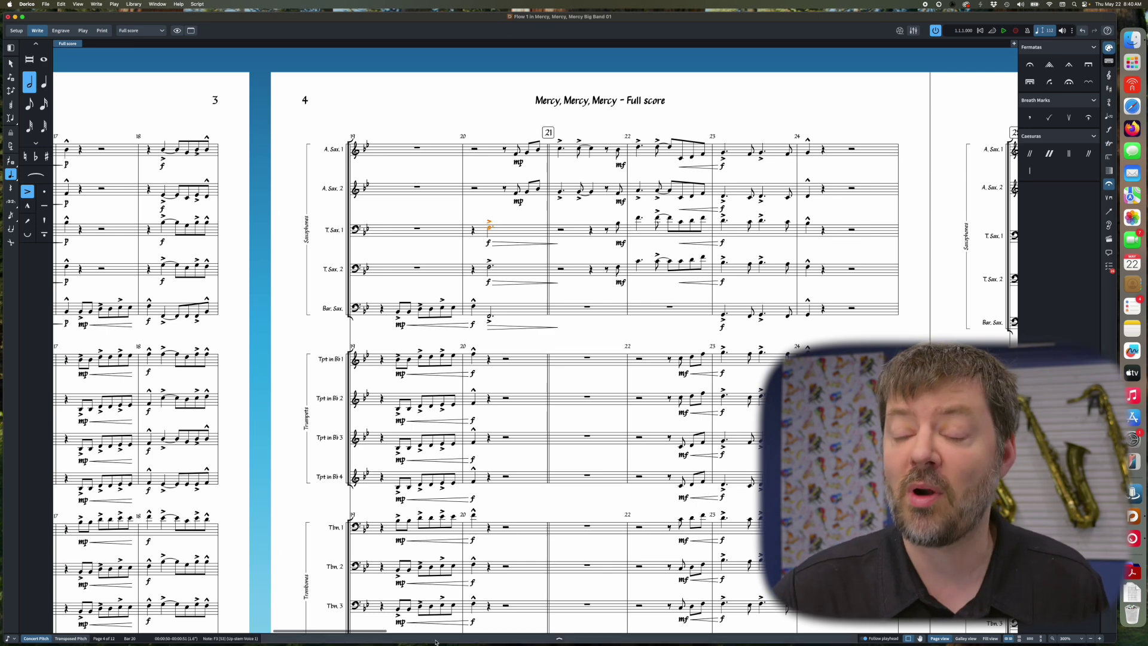
# Give the Tenor Saxophone 1 note in bar 20 a laissez vibrer tie via Properties.
pyautogui.click(559, 638)
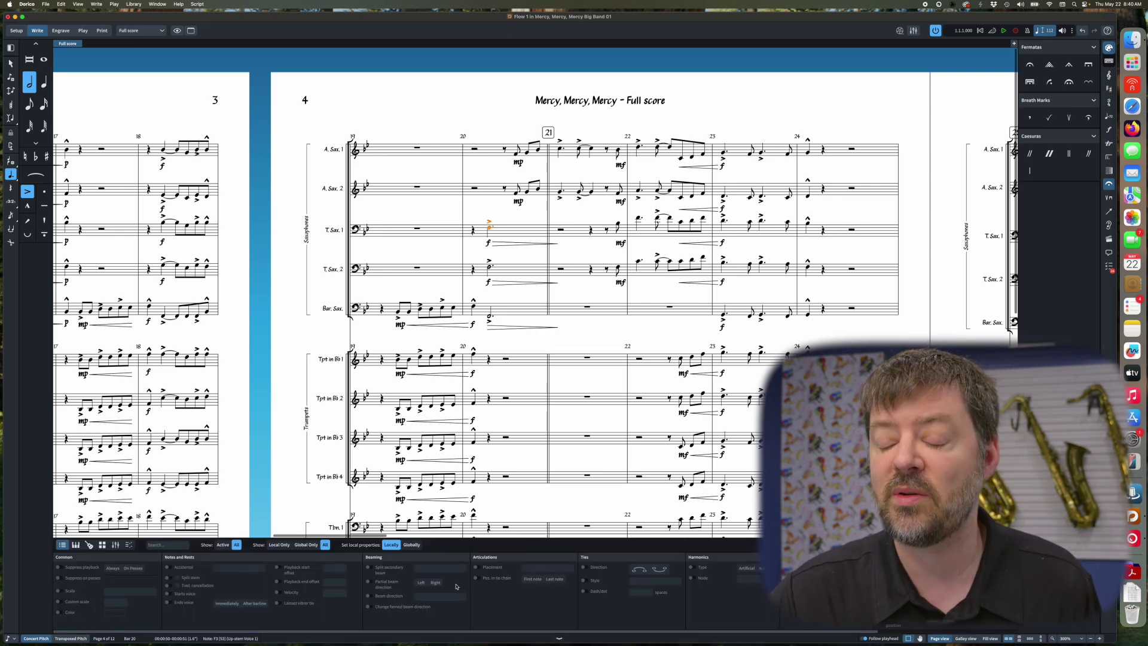
pyautogui.press('Escape')
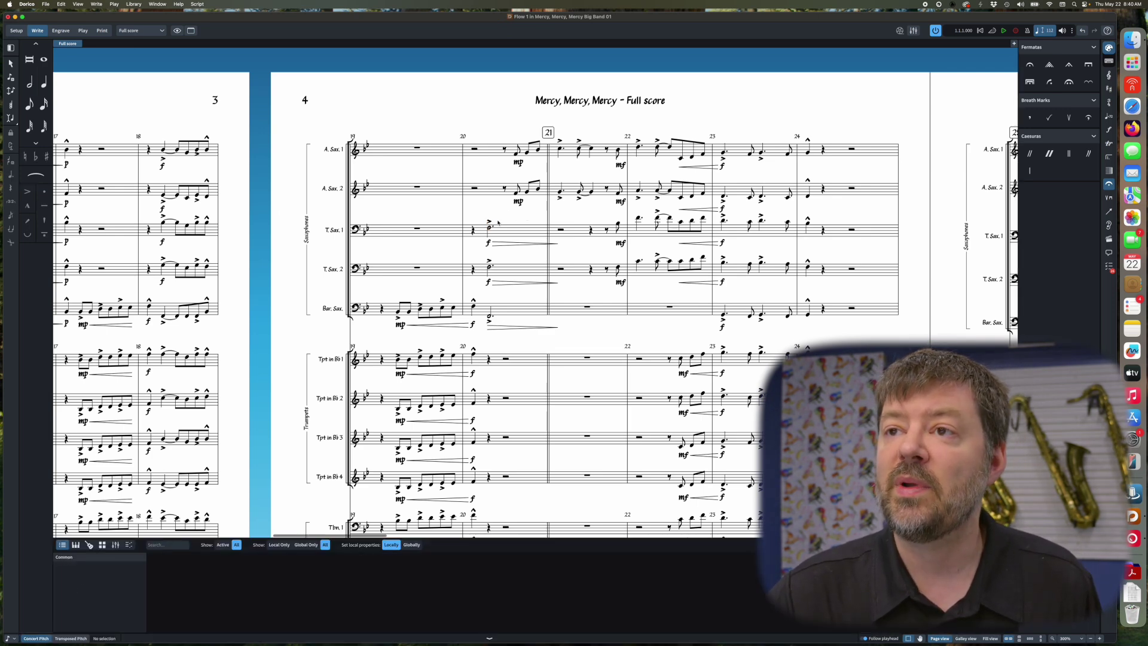
pyautogui.click(489, 226)
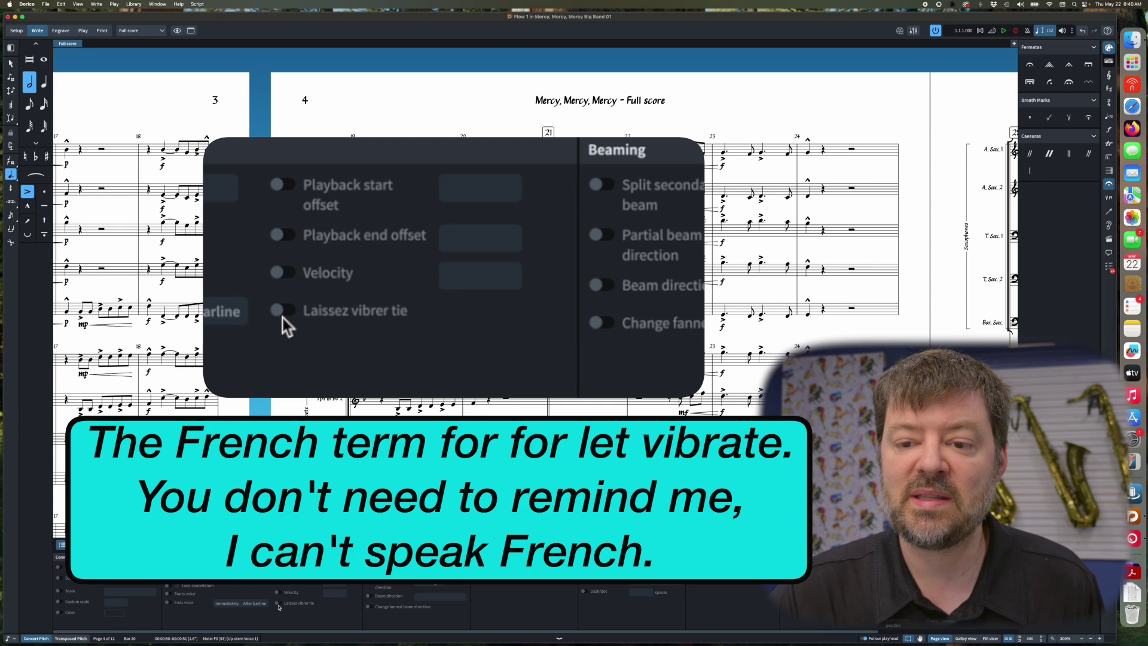
pyautogui.click(278, 604)
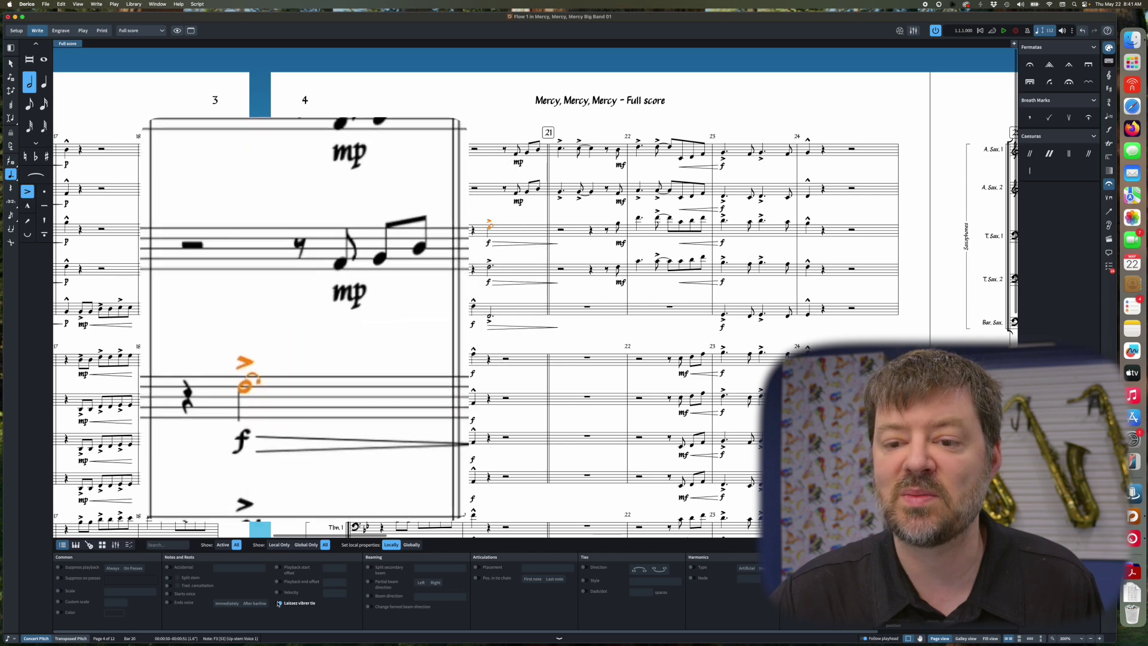
pyautogui.click(280, 603)
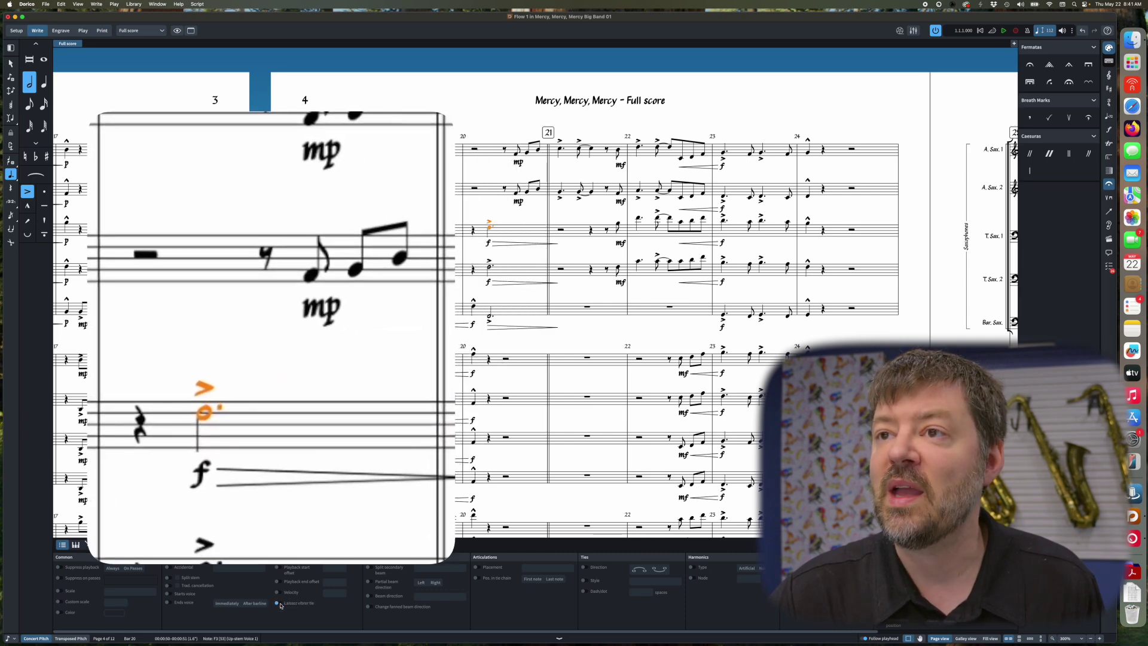
pyautogui.click(280, 603)
pyautogui.click(280, 603)
pyautogui.click(280, 603)
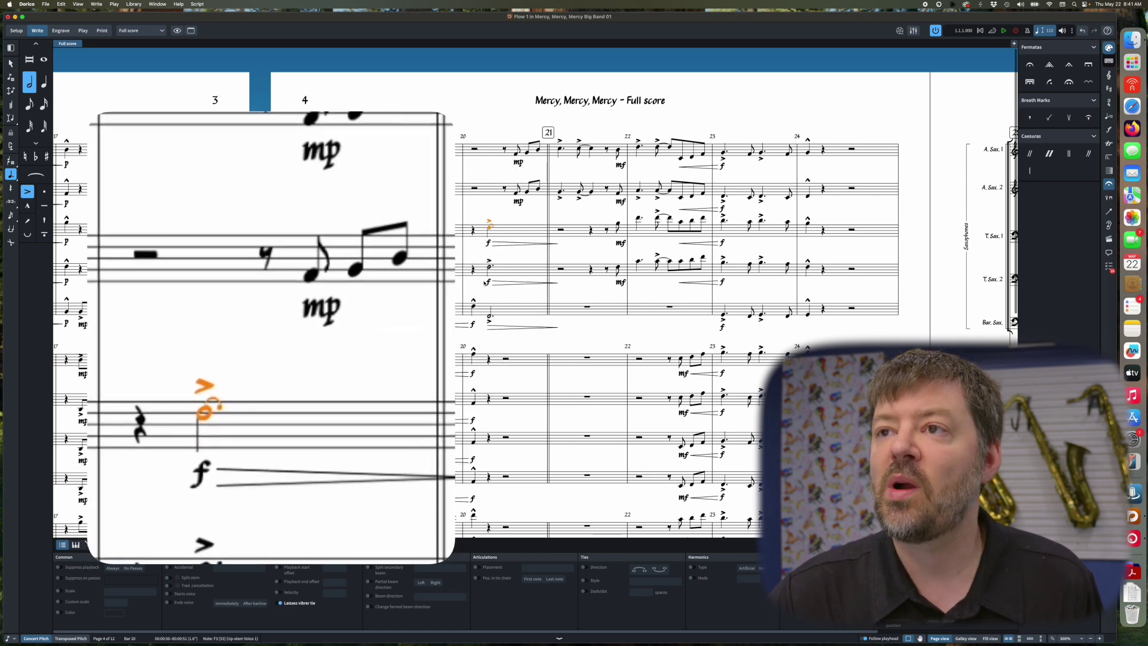
# Try a laissez vibrer tie on the Alto Saxophone 2 bar 20 note, then remove it.
pyautogui.click(528, 192)
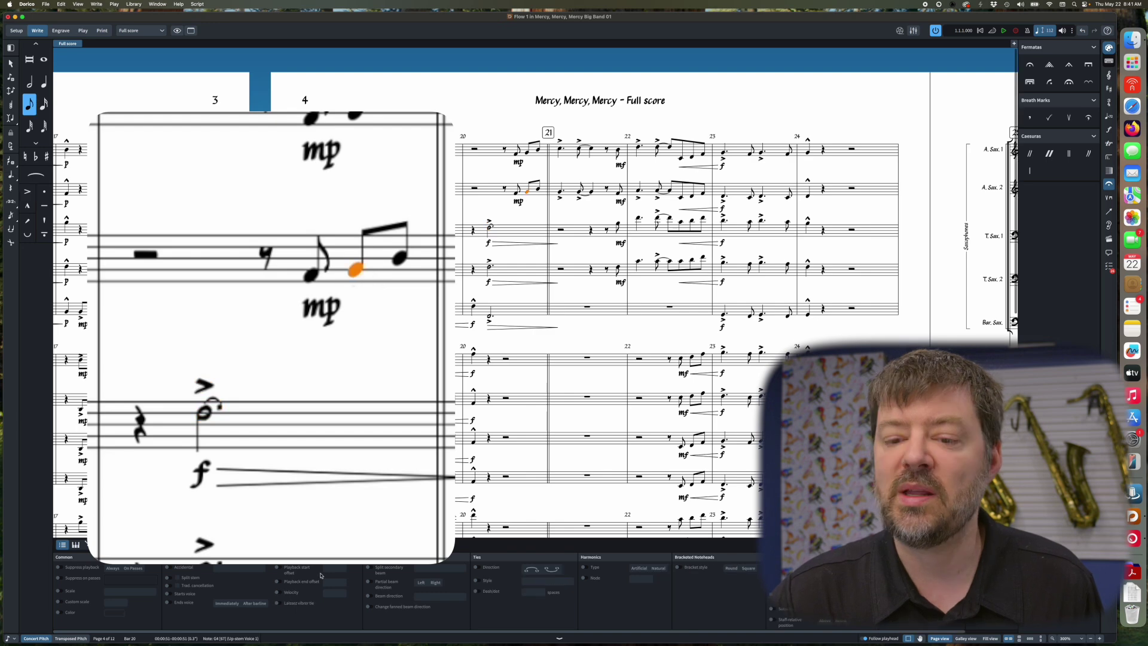
pyautogui.click(280, 604)
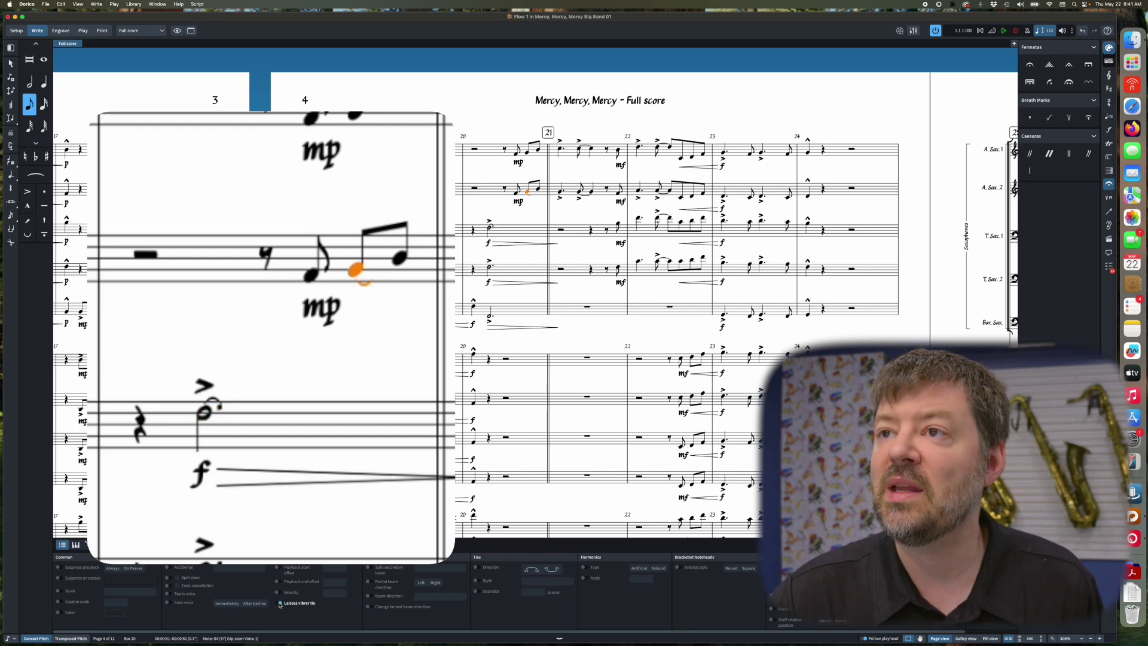
pyautogui.click(280, 604)
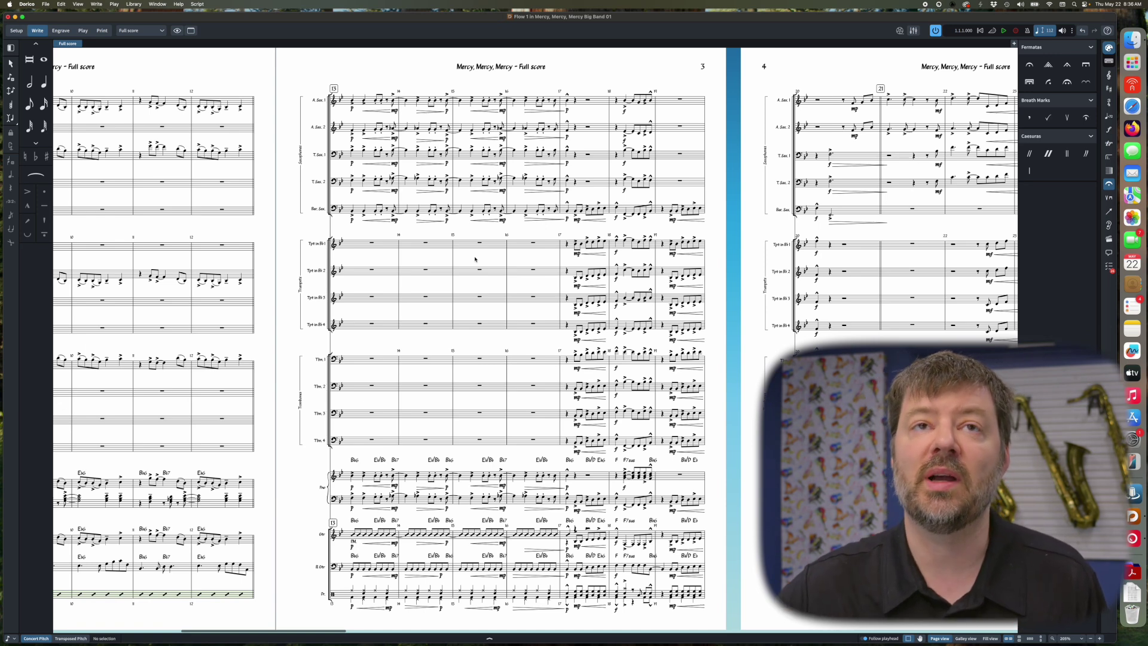
# In Preferences > Key Commands, search 'redu' and select the Edit > Reduce command.
pyautogui.click(26, 4)
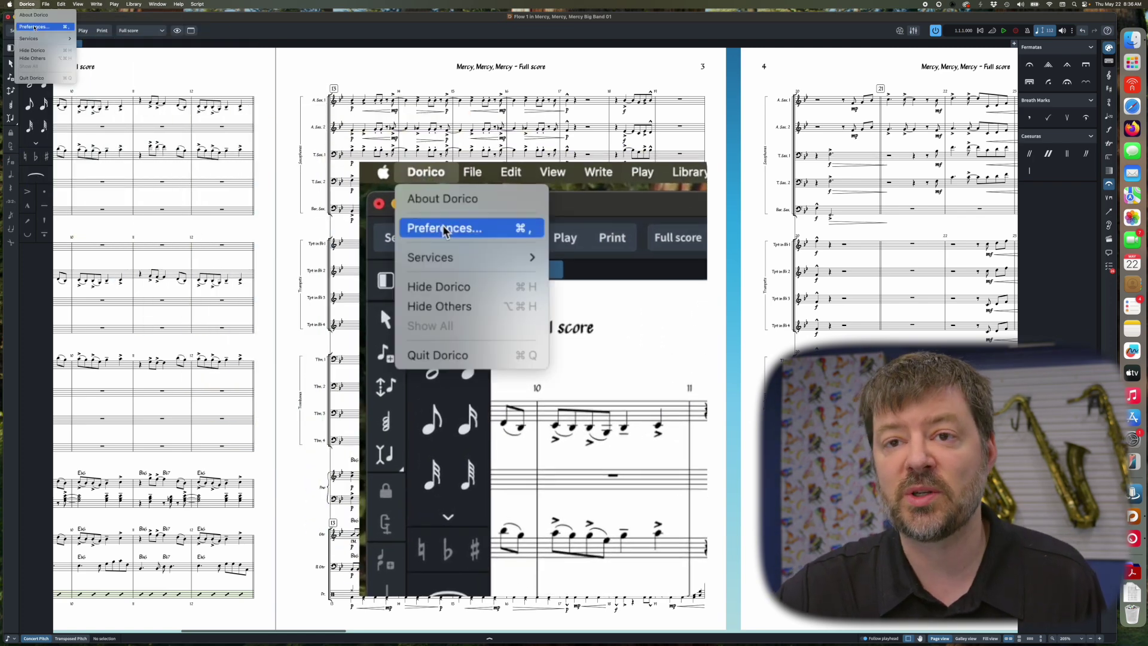
pyautogui.click(34, 27)
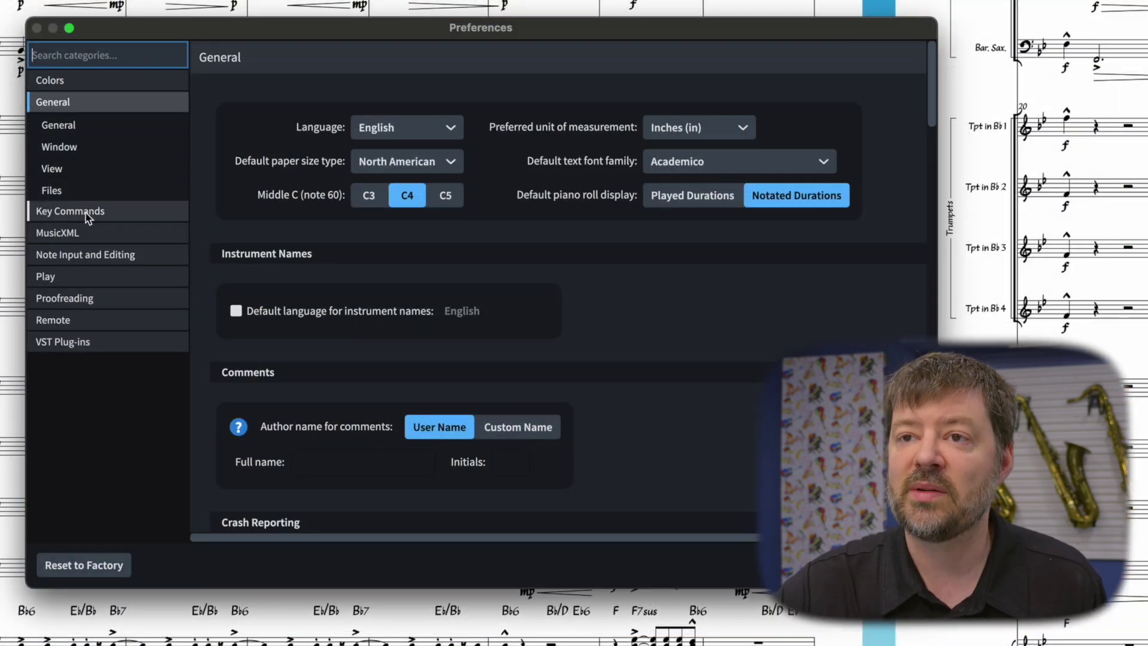
pyautogui.click(88, 213)
pyautogui.click(281, 70)
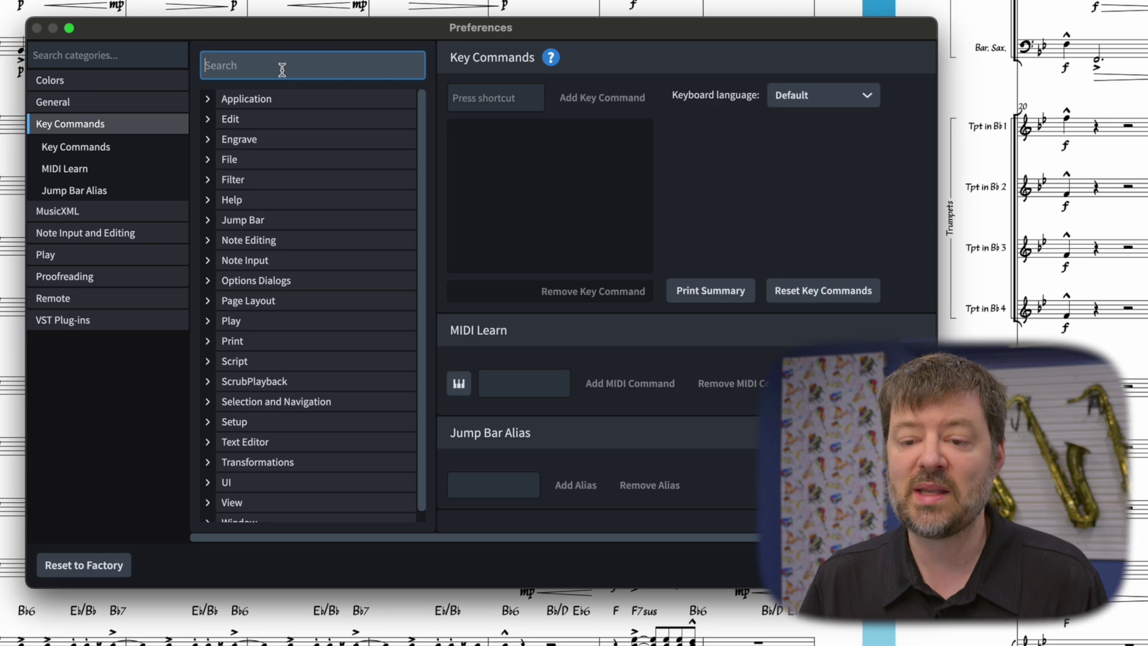
pyautogui.write('redu')
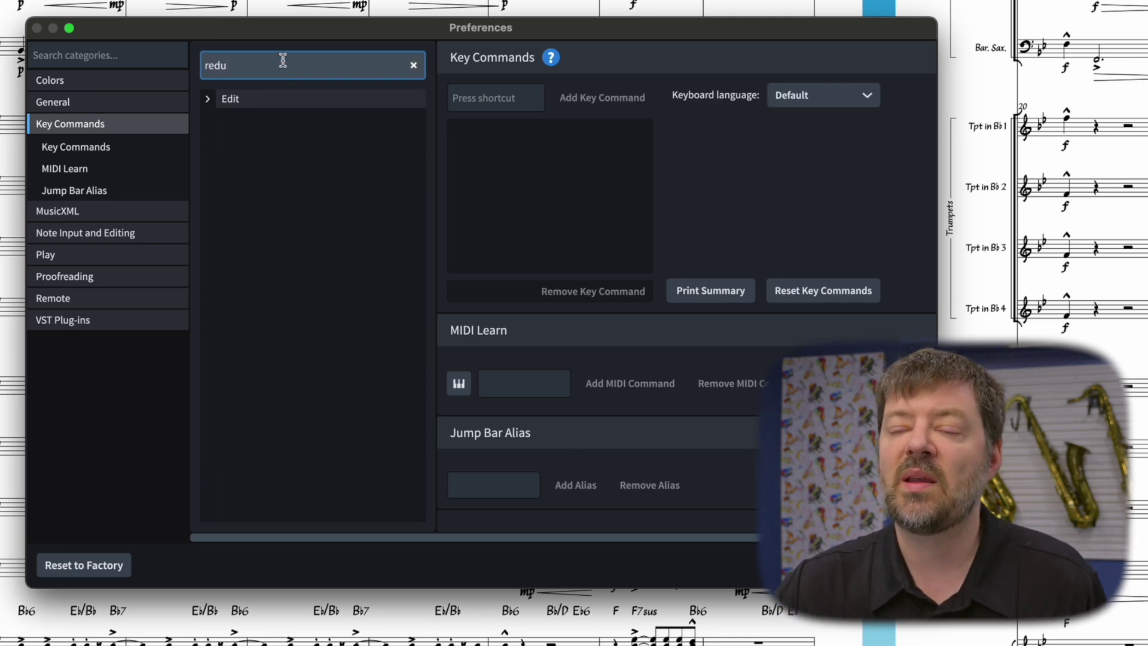
pyautogui.click(208, 100)
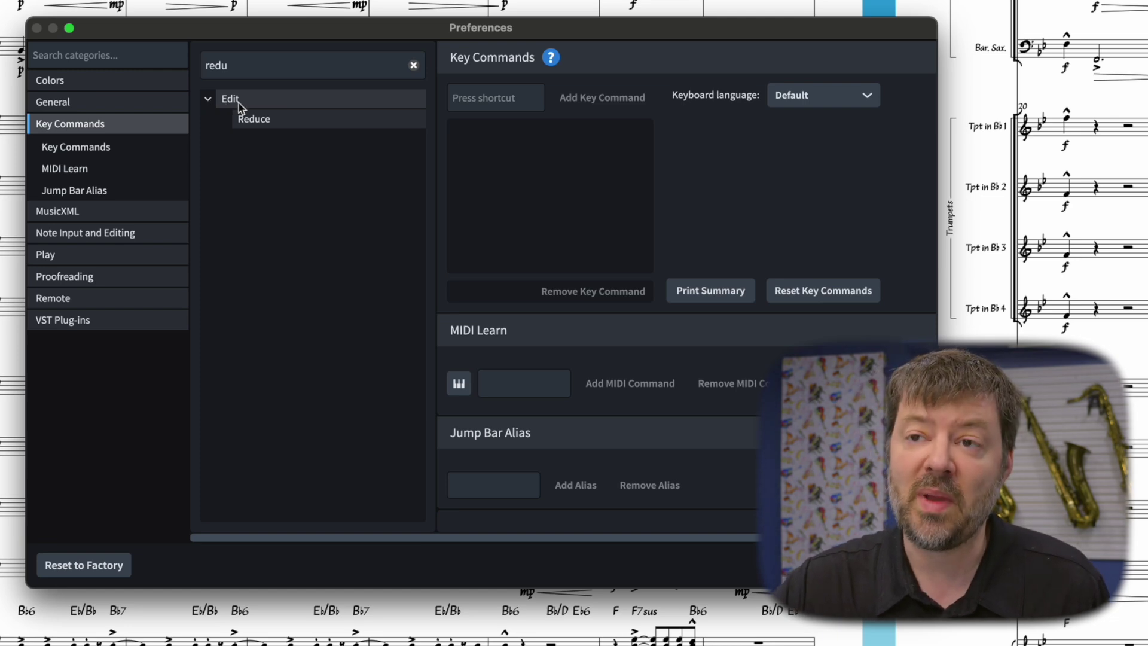
pyautogui.click(261, 120)
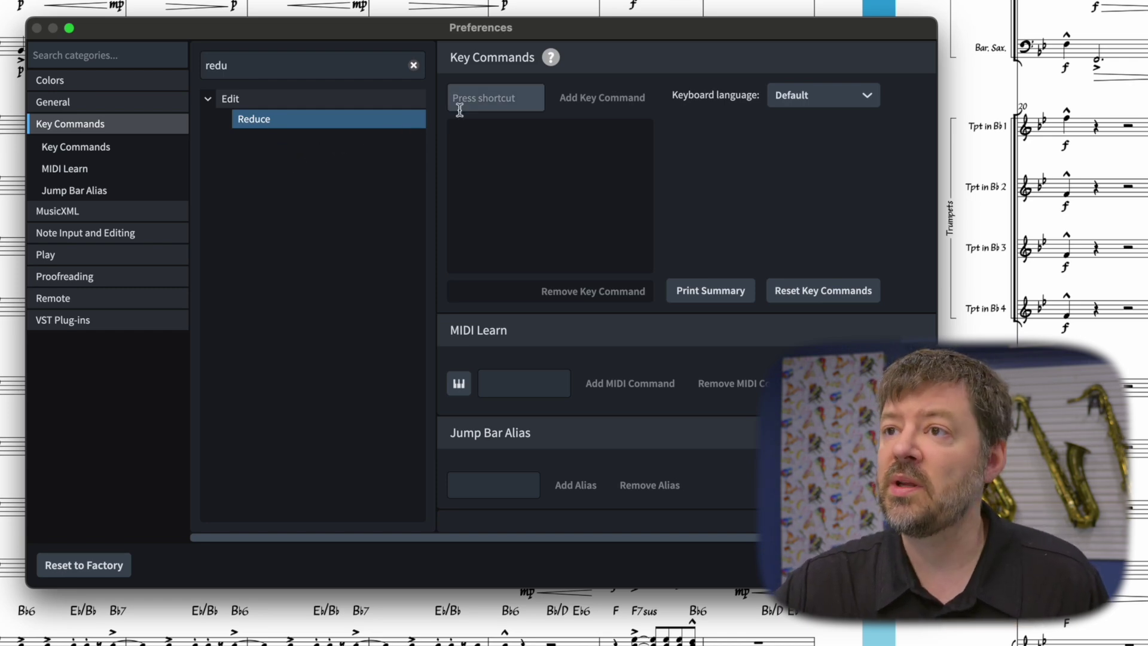
# Assign Ctrl+Cmd+R as the Reduce shortcut, replacing the conflicting R capture.
pyautogui.click(483, 100)
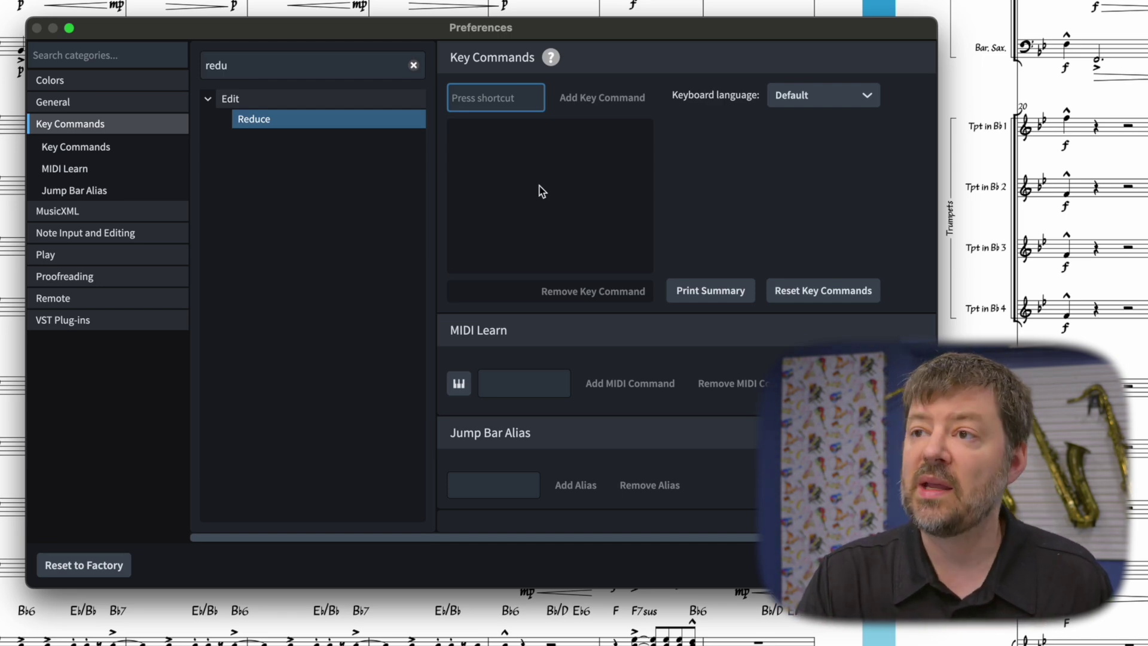
pyautogui.press('r')
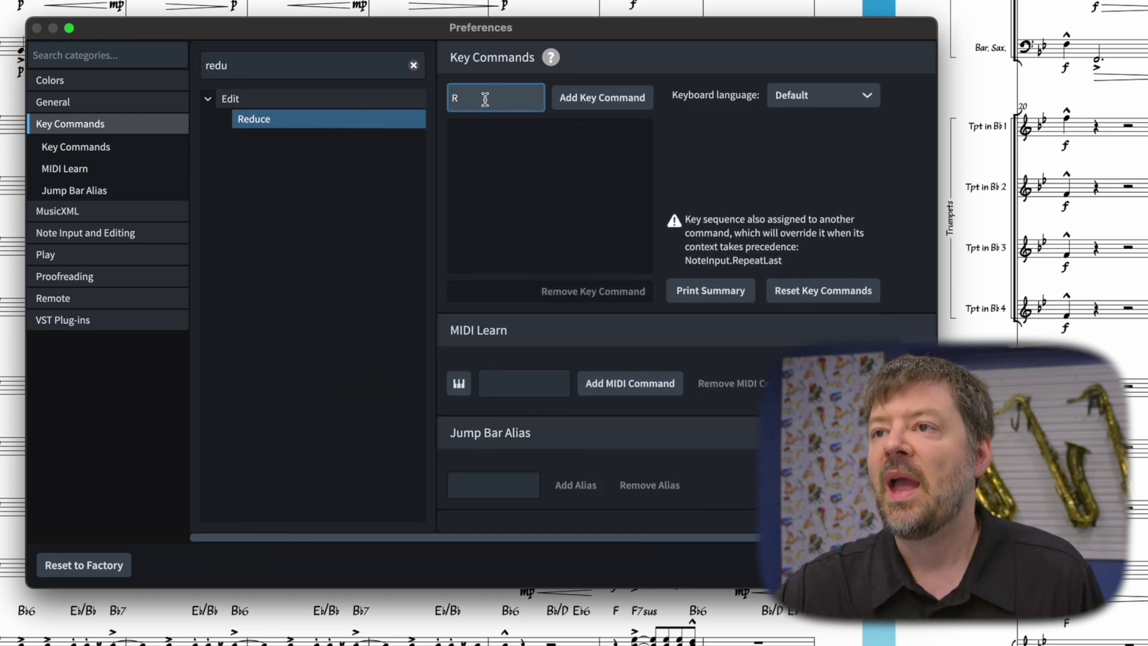
pyautogui.click(456, 97)
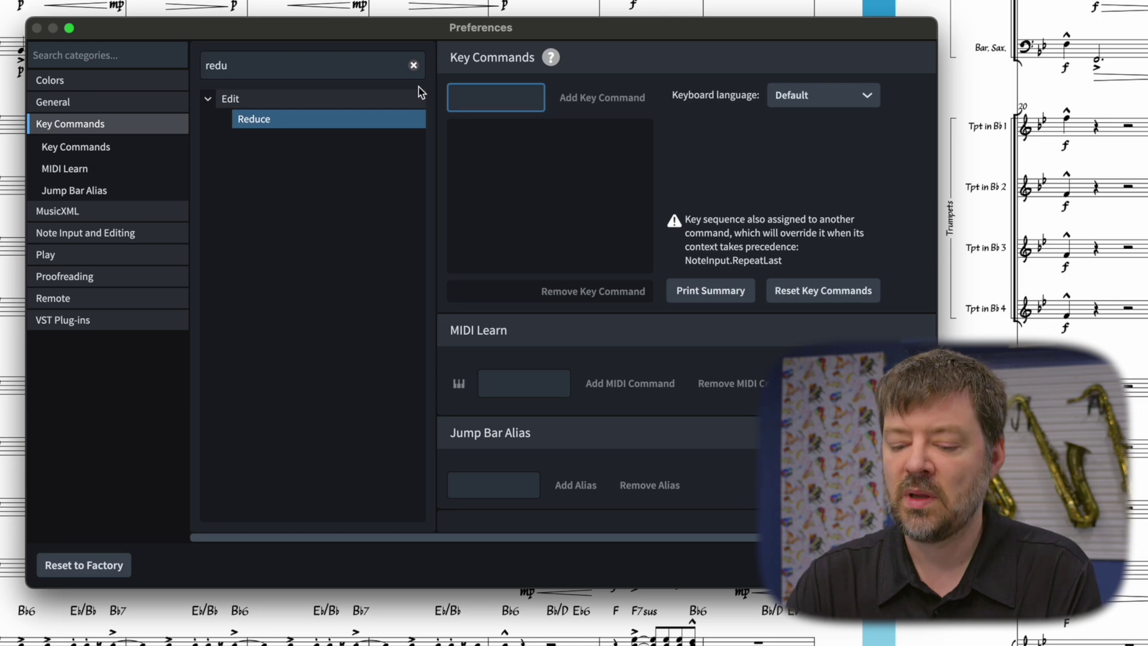
pyautogui.press('ctrl+super+r')
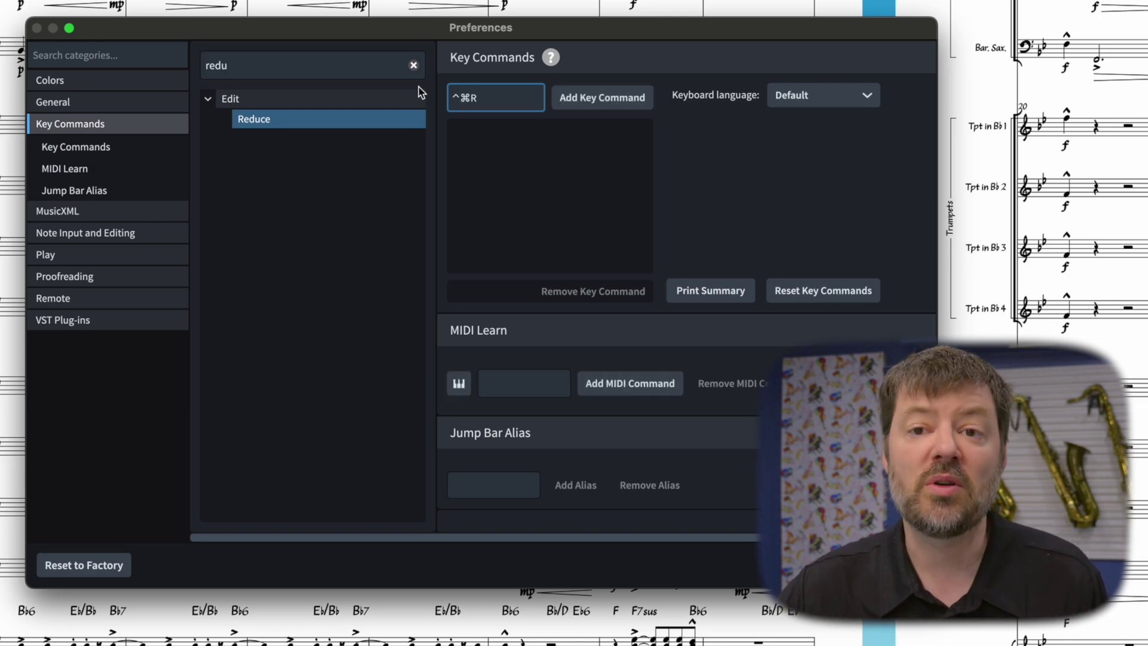
pyautogui.click(594, 97)
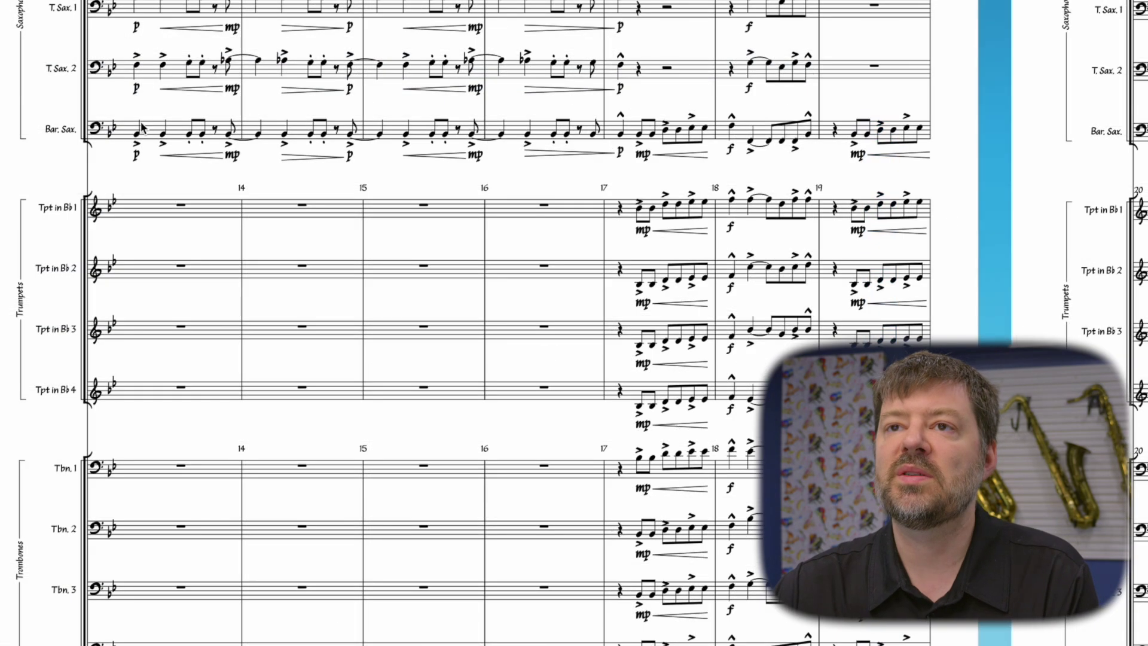
# Paste the Tenor Sax 2 and Baritone Sax bars 13–16 figure into Trumpet 1 bars 13–16.
pyautogui.moveTo(142, 126); pyautogui.dragTo(594, 66)
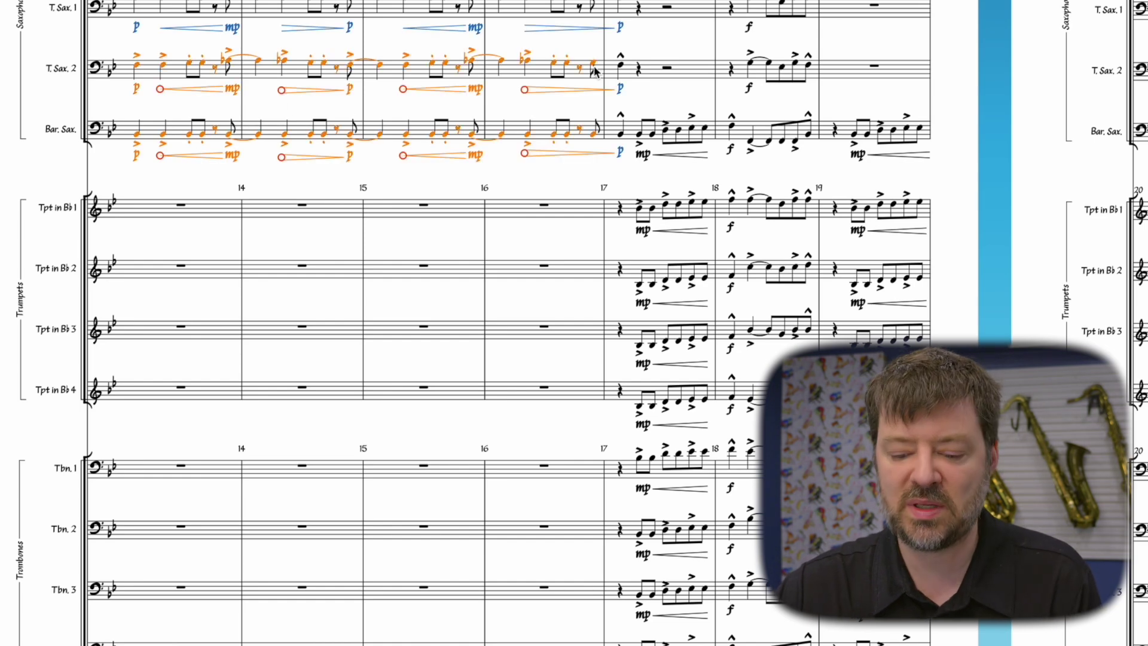
pyautogui.click(169, 210)
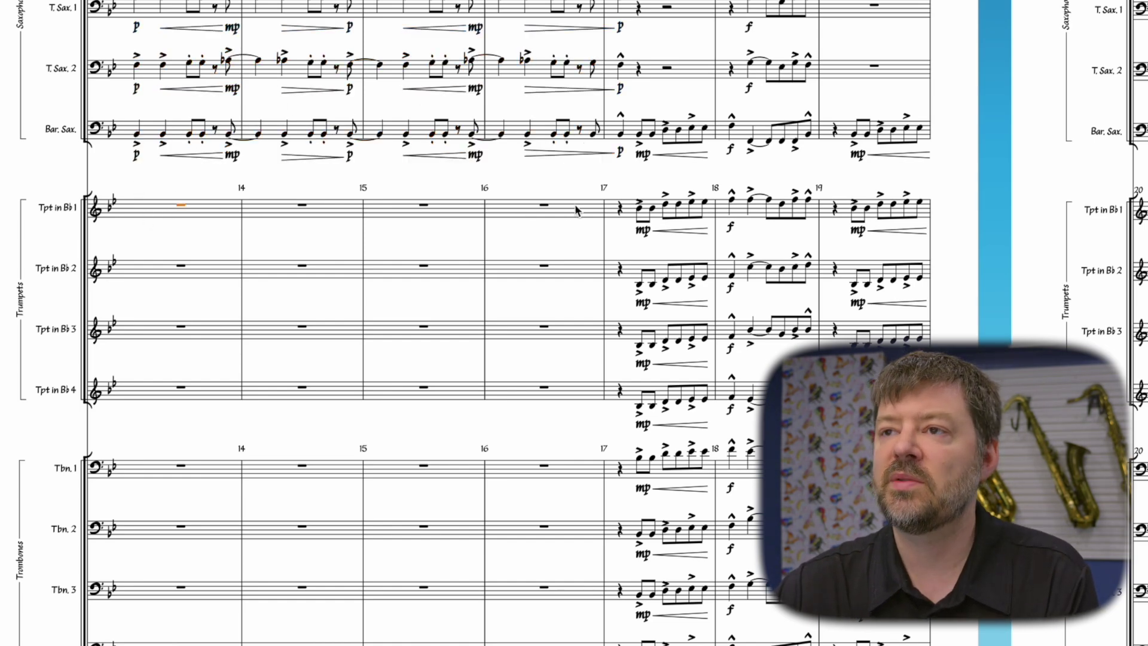
pyautogui.keyDown('shift'); pyautogui.click(562, 208); pyautogui.keyUp('shift')
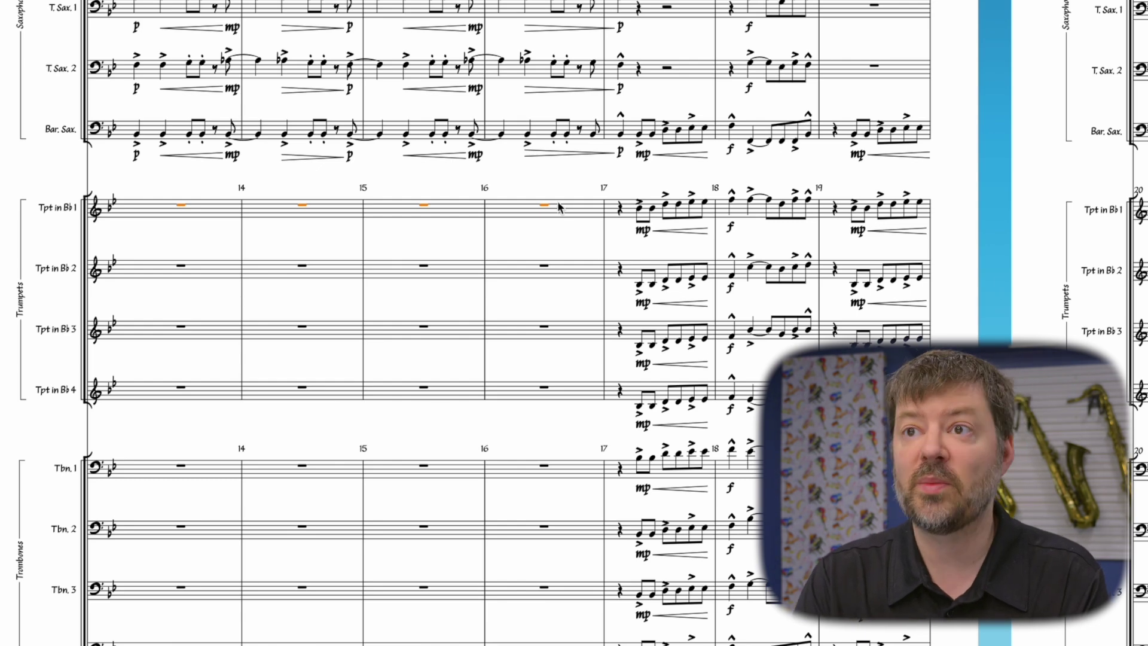
pyautogui.hotkey('ctrl', 'v')
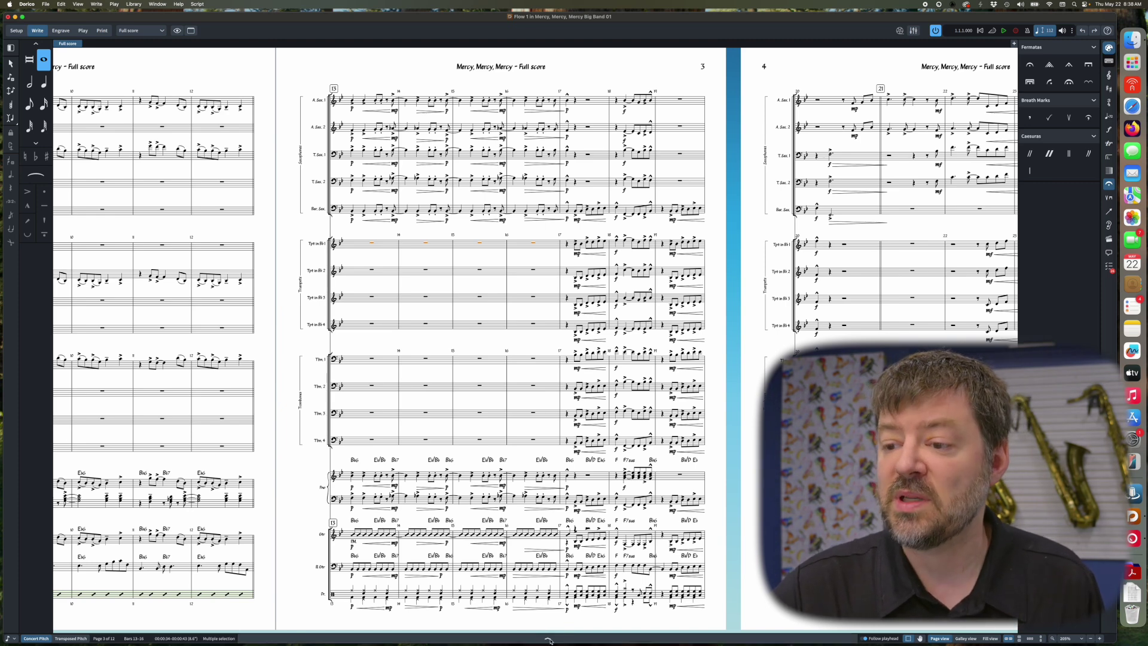
pyautogui.click(548, 641)
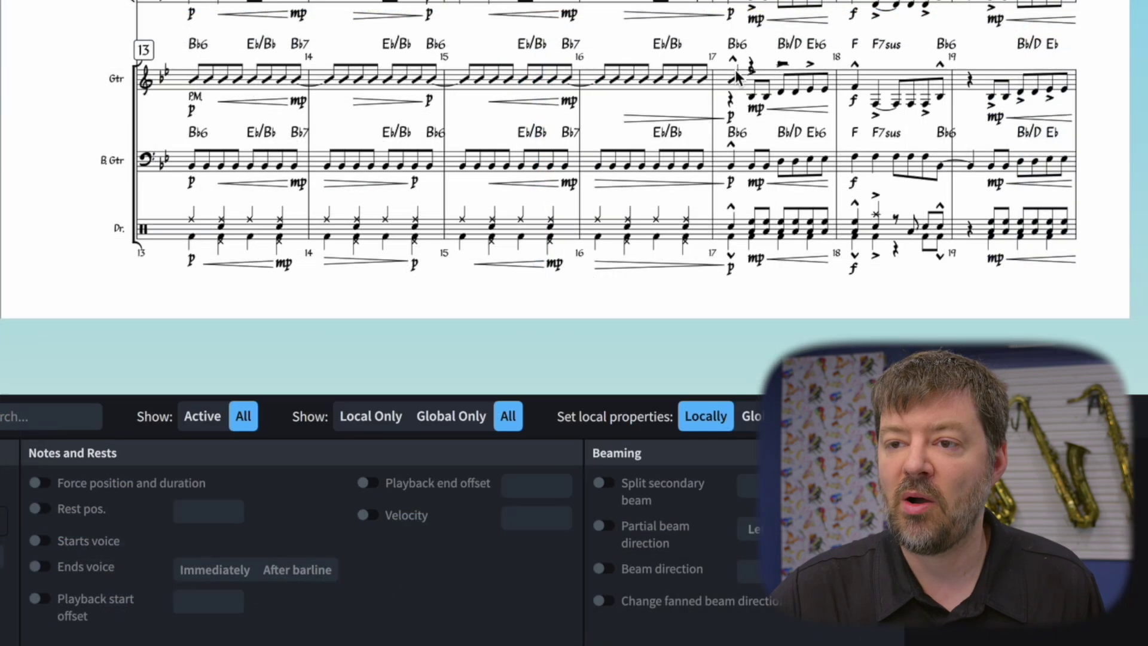
# Set the bar 17 guitar note to Ends voice (Immediately) and Starts voice, then round-bracket a notehead.
pyautogui.click(404, 430)
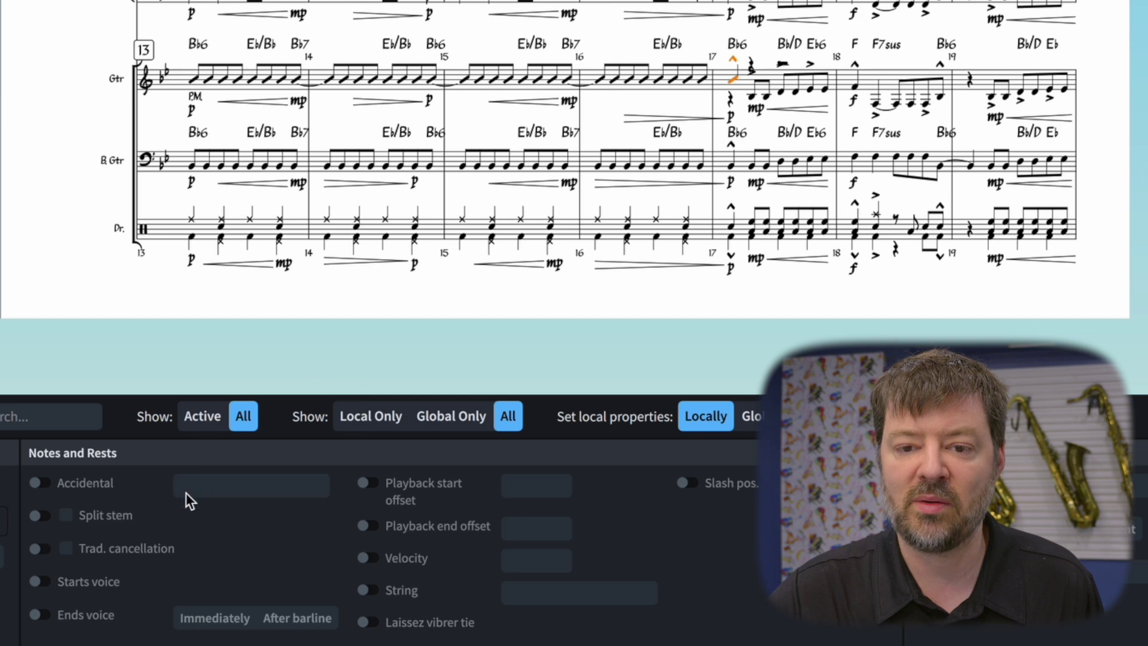
pyautogui.click(40, 614)
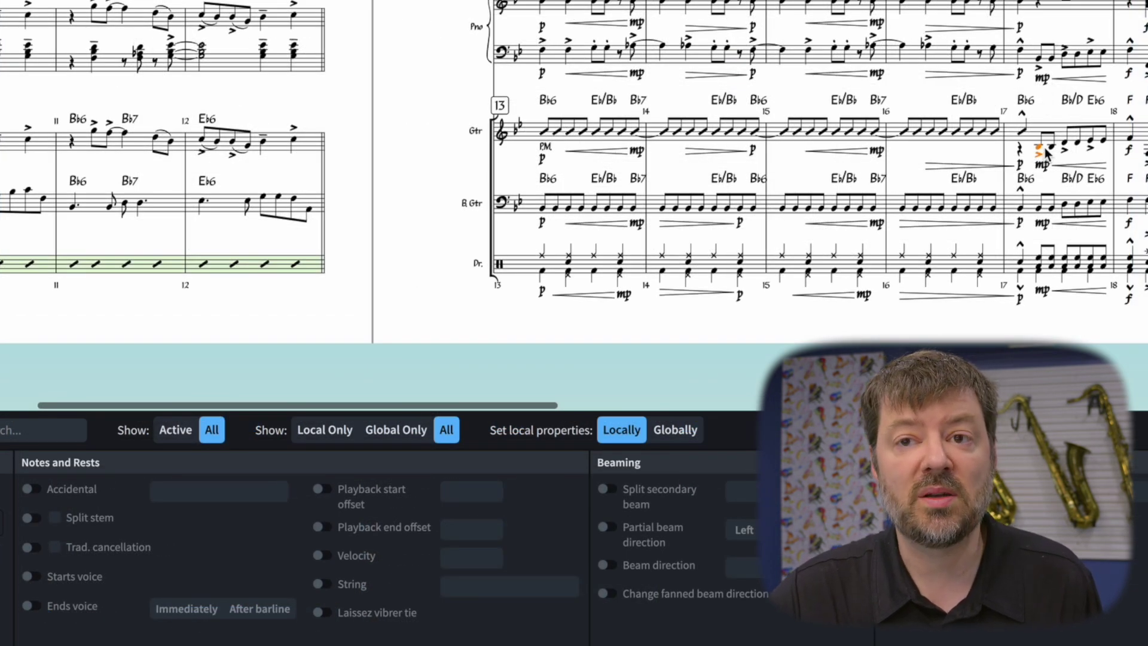
pyautogui.click(29, 575)
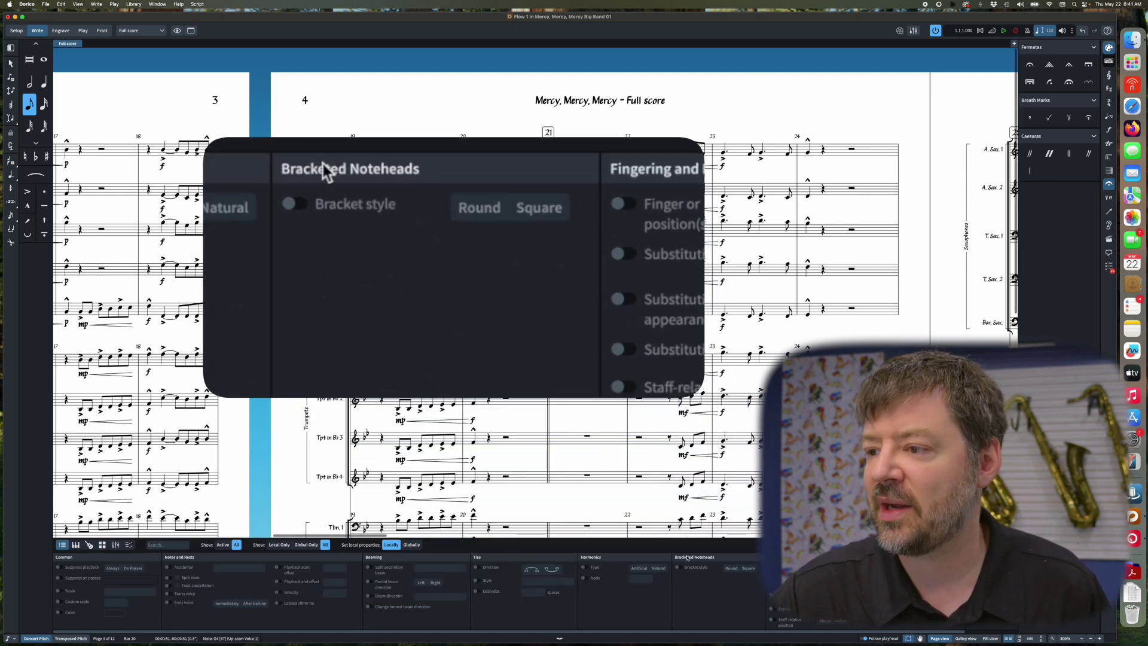
pyautogui.click(693, 568)
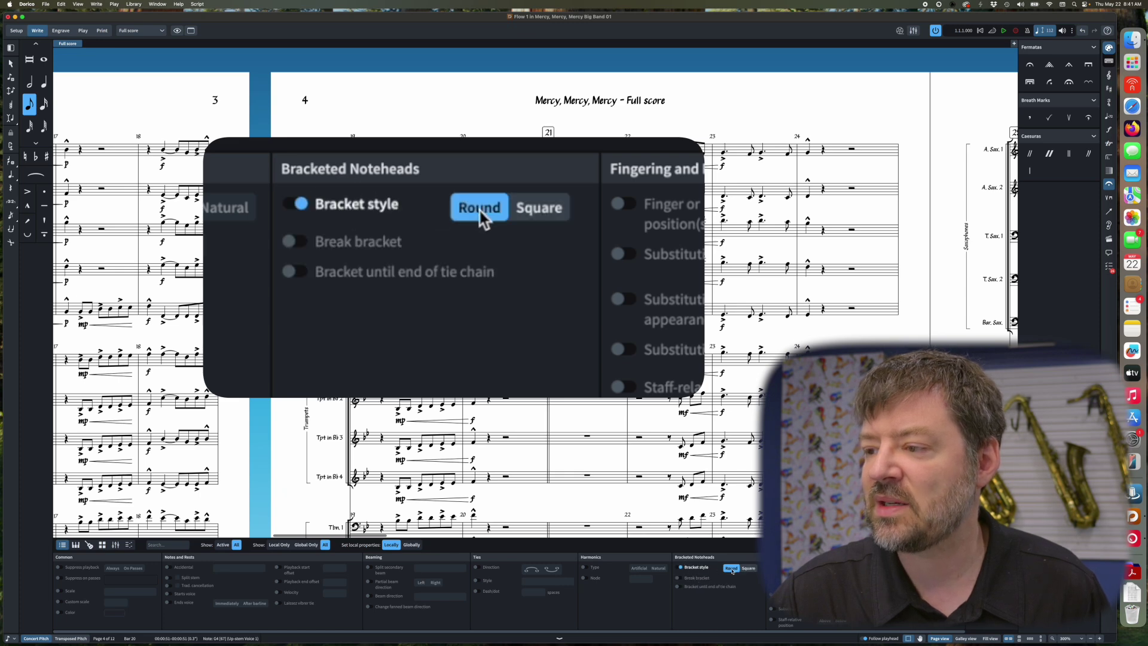
# Keep round brackets on the bar 20 alto sax note and add them to the tenor and baritone notes.
pyautogui.click(751, 569)
pyautogui.click(730, 569)
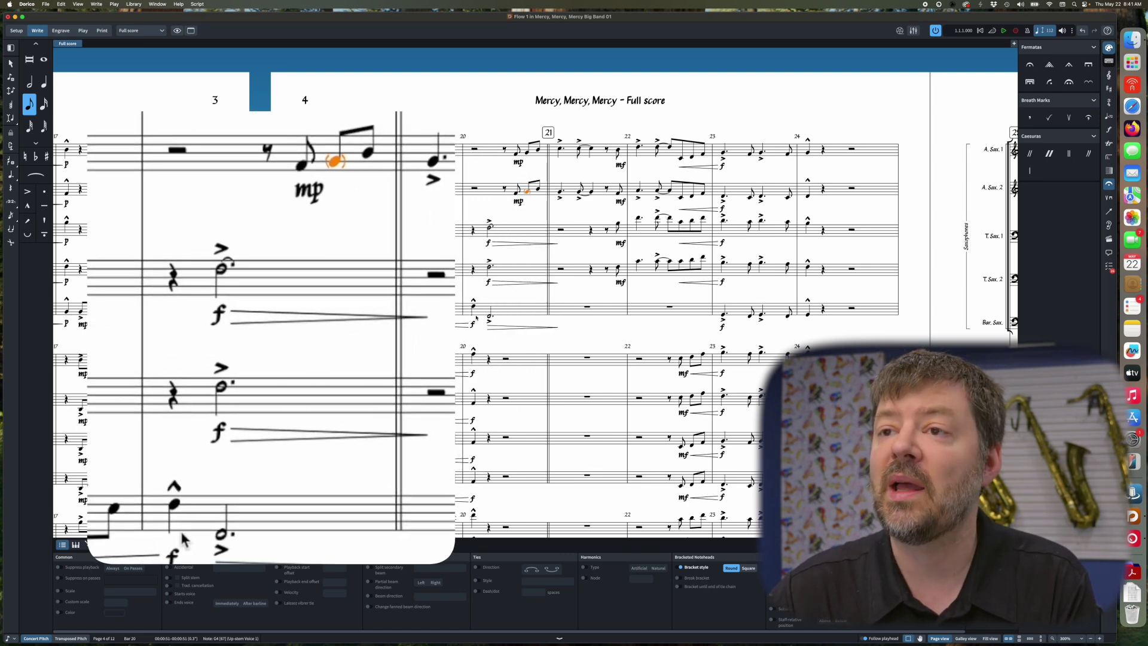
pyautogui.click(489, 226)
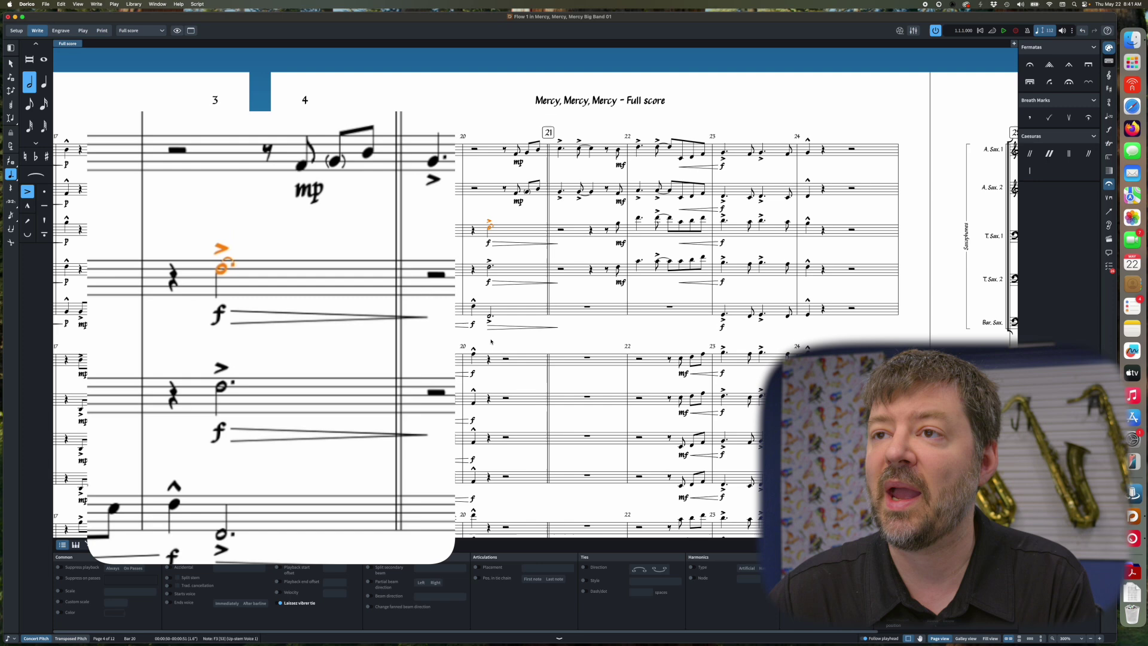
pyautogui.keyDown('shift'); pyautogui.click(489, 320); pyautogui.keyUp('shift')
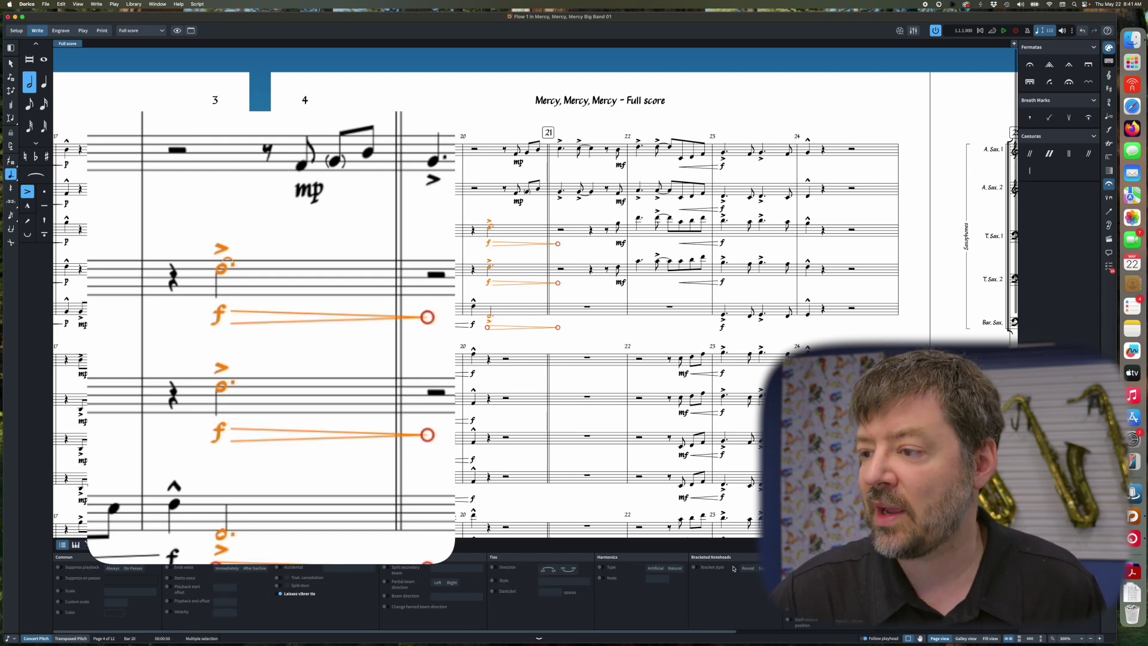
pyautogui.click(697, 567)
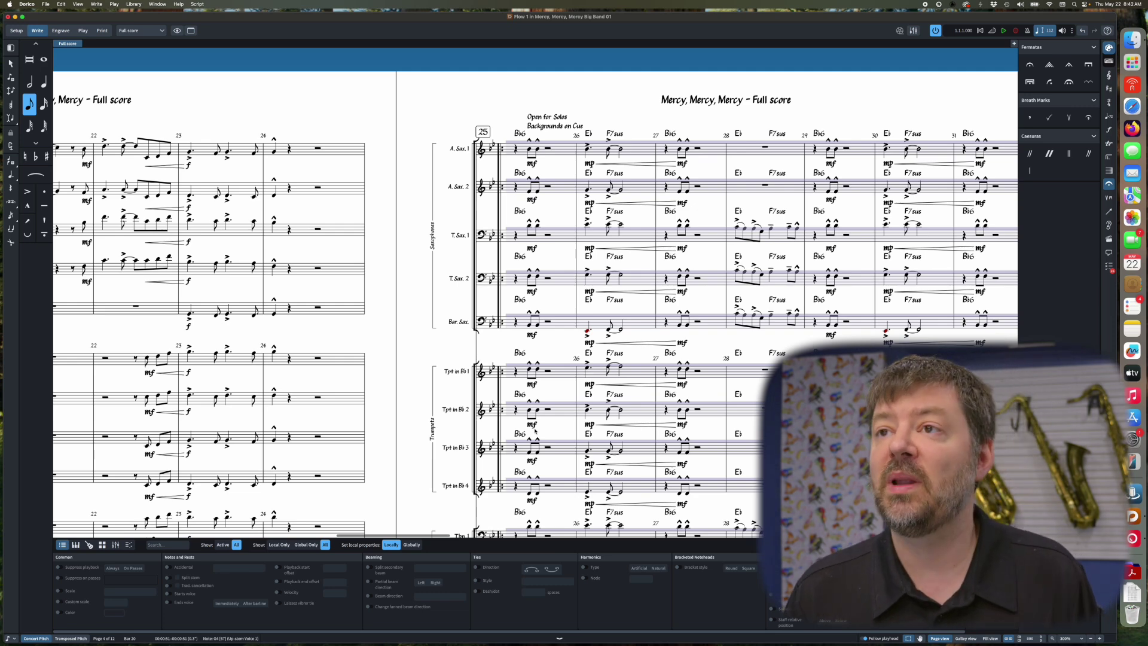
# Suppress playback of all saxophone notes in bars 25–26 on pass 1 only.
pyautogui.hscroll(3, 575, 192)
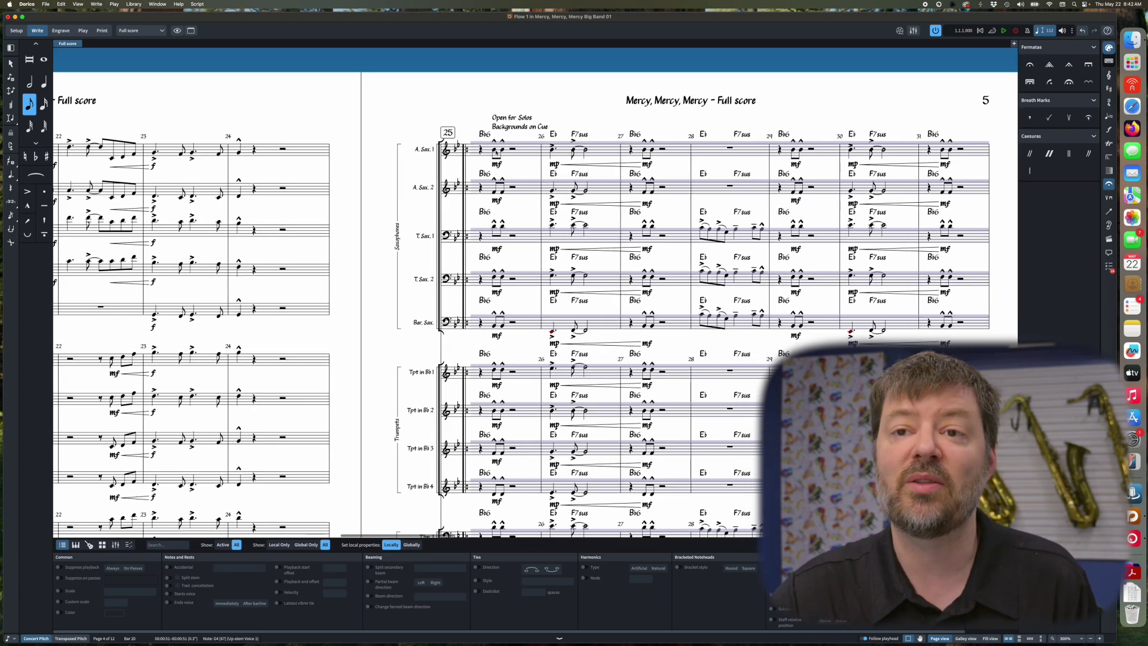
pyautogui.click(496, 153)
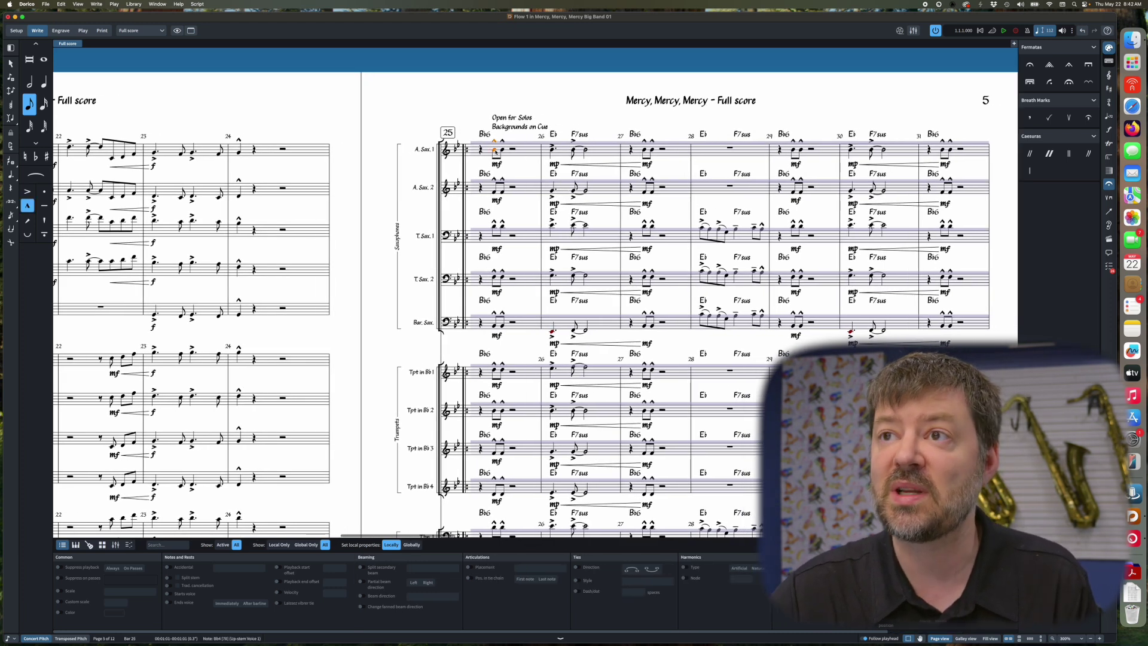
pyautogui.keyDown('shift'); pyautogui.click(587, 331); pyautogui.keyUp('shift')
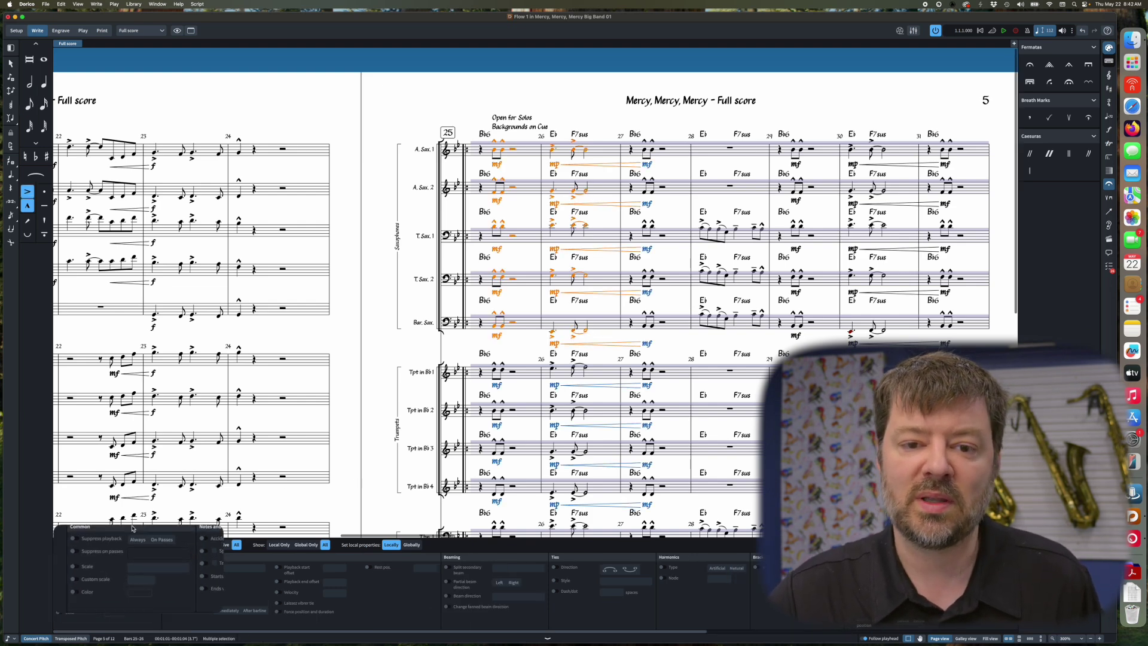
pyautogui.click(83, 569)
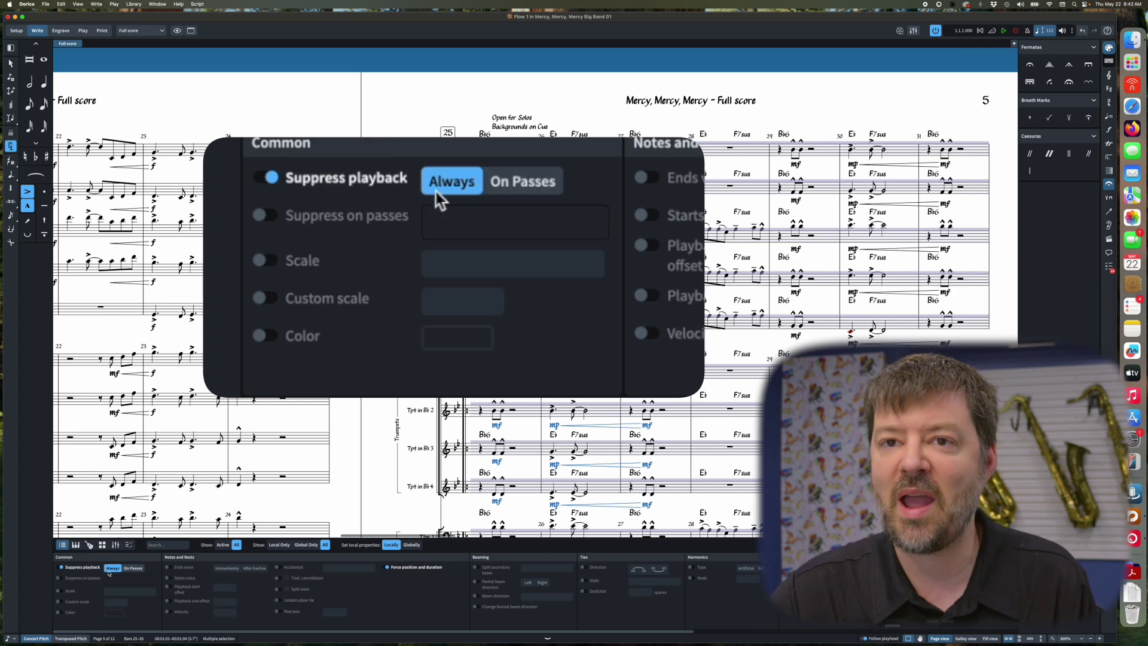
pyautogui.click(132, 568)
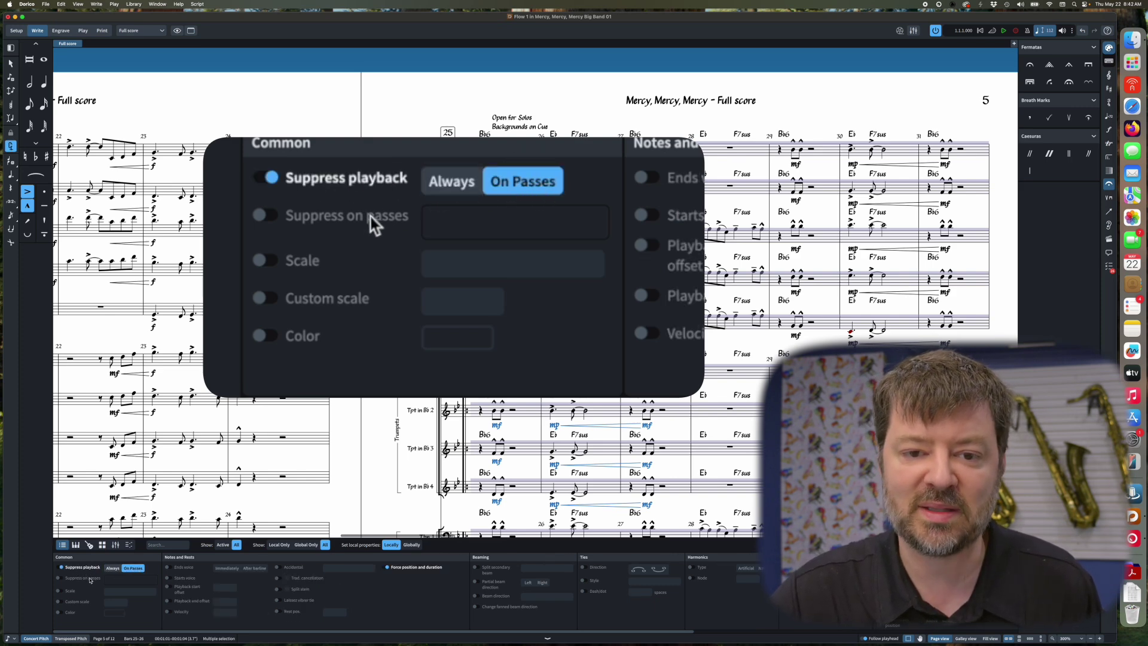
pyautogui.click(72, 578)
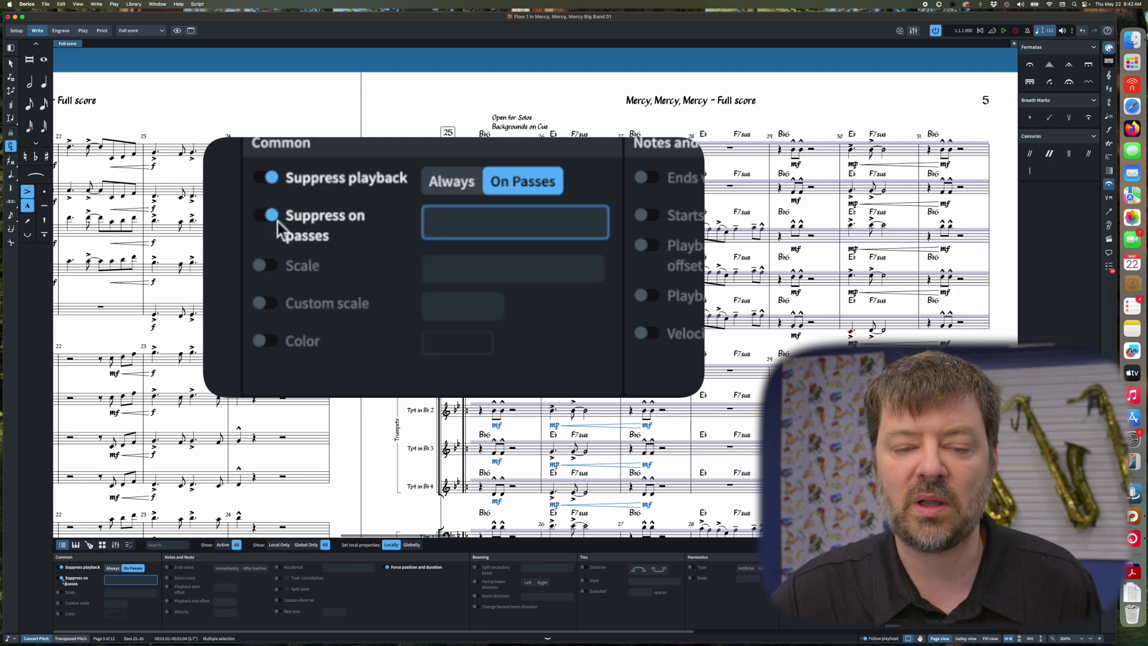
pyautogui.write('1')
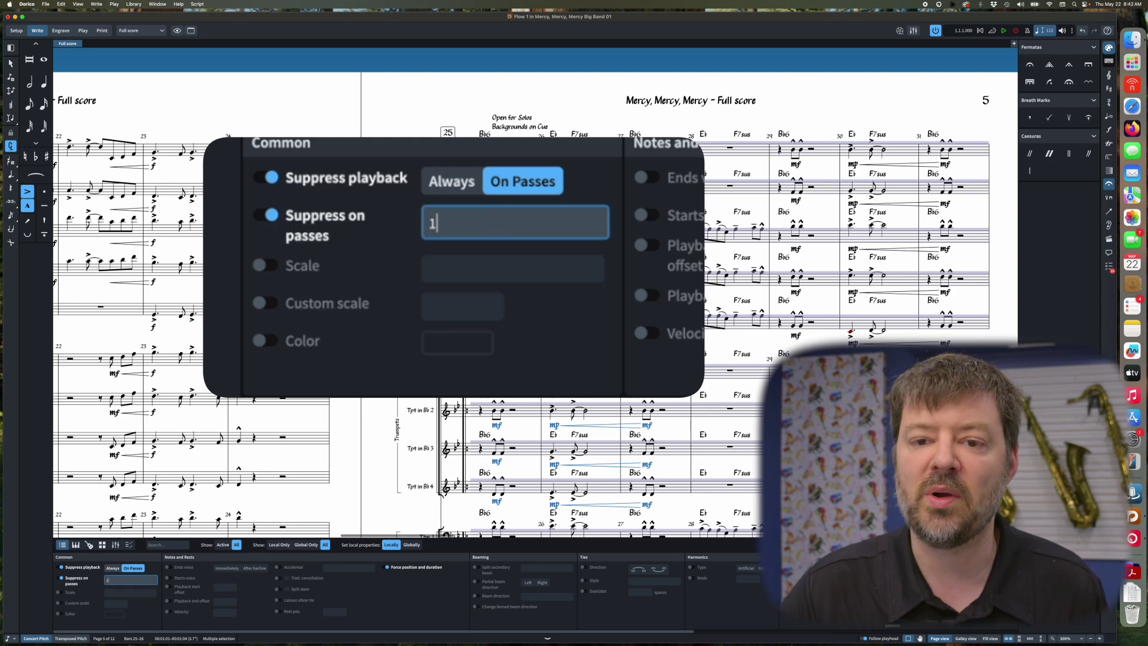
pyautogui.press('Return')
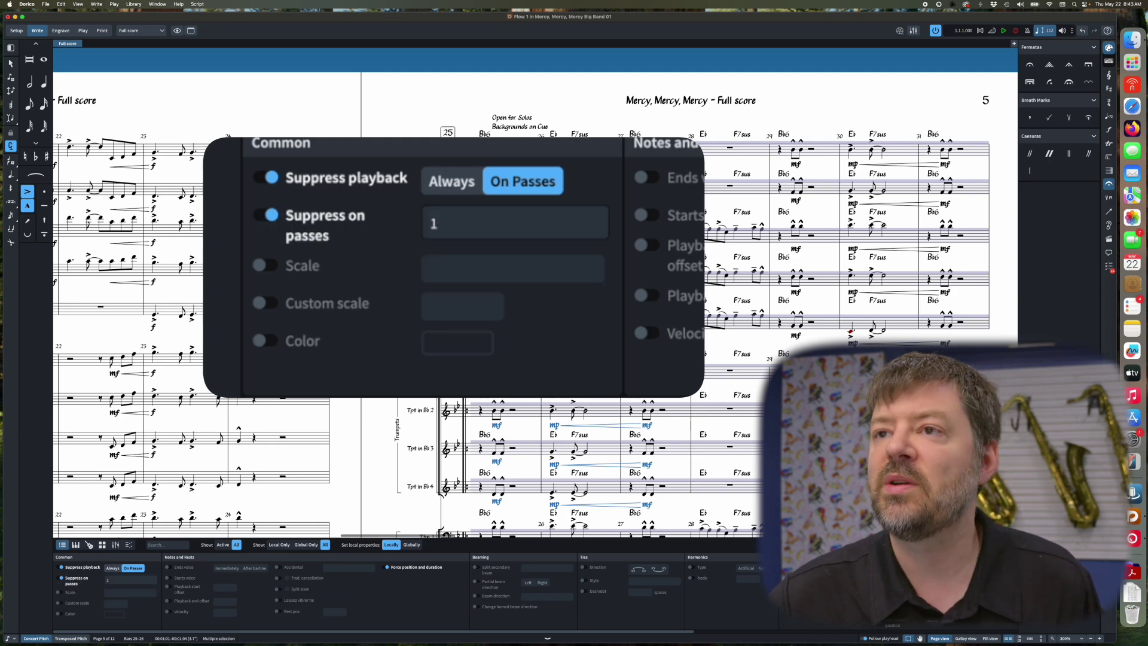
pyautogui.click(458, 116)
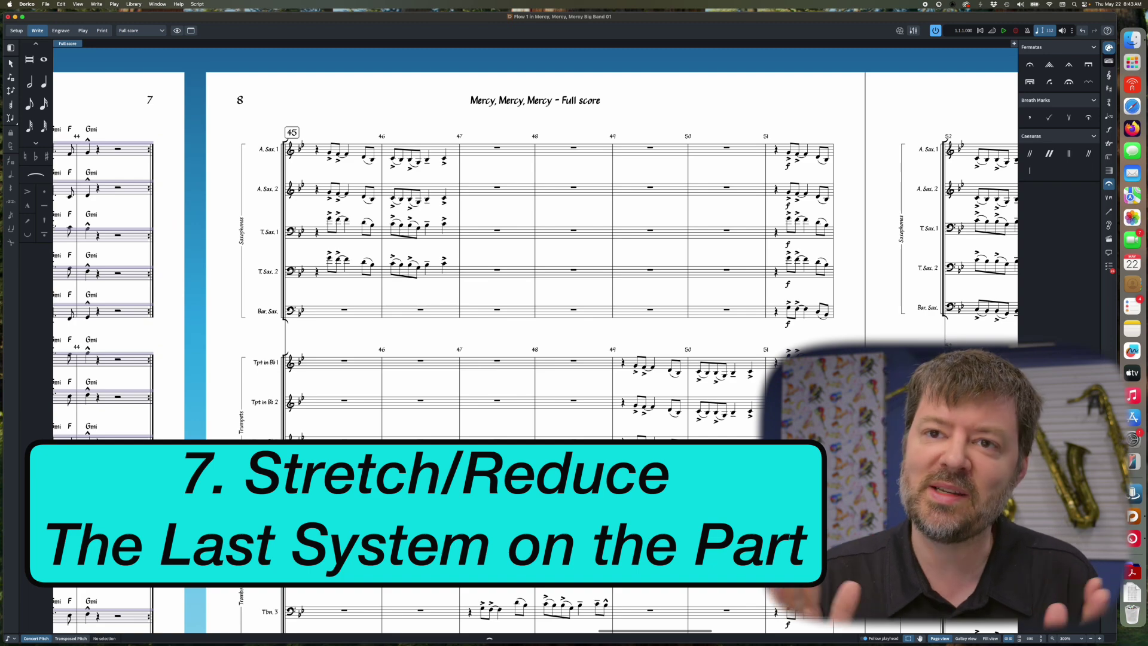
# Switch the layout selector from the full score to the Jazz Guitar part.
pyautogui.hscroll(5, 671, 506)
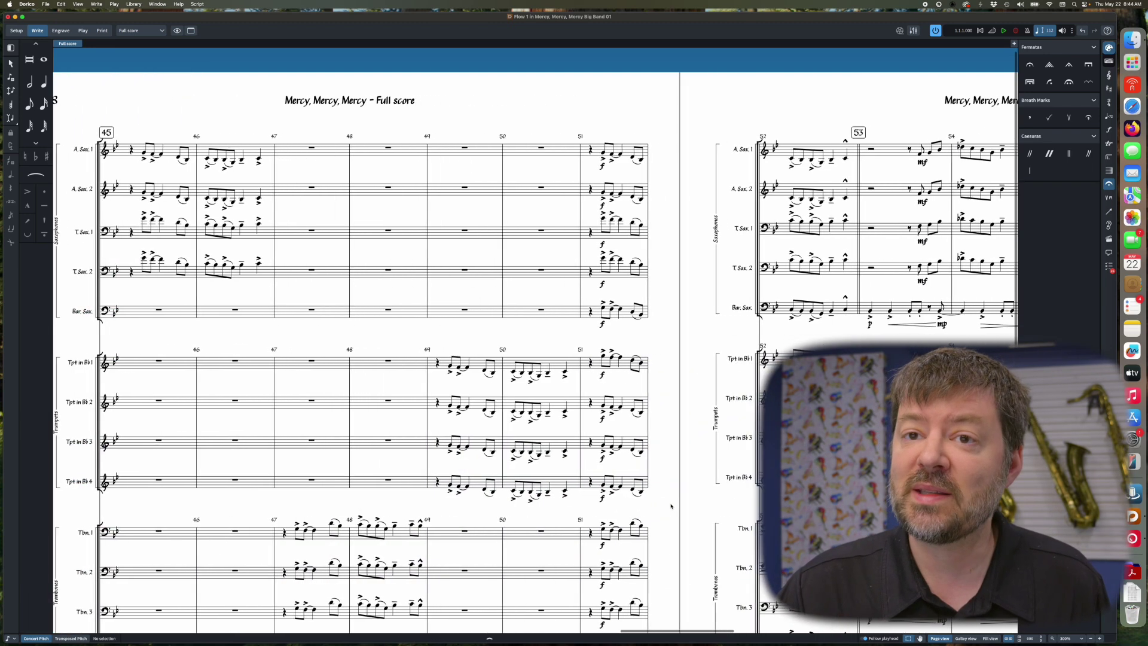
pyautogui.click(141, 30)
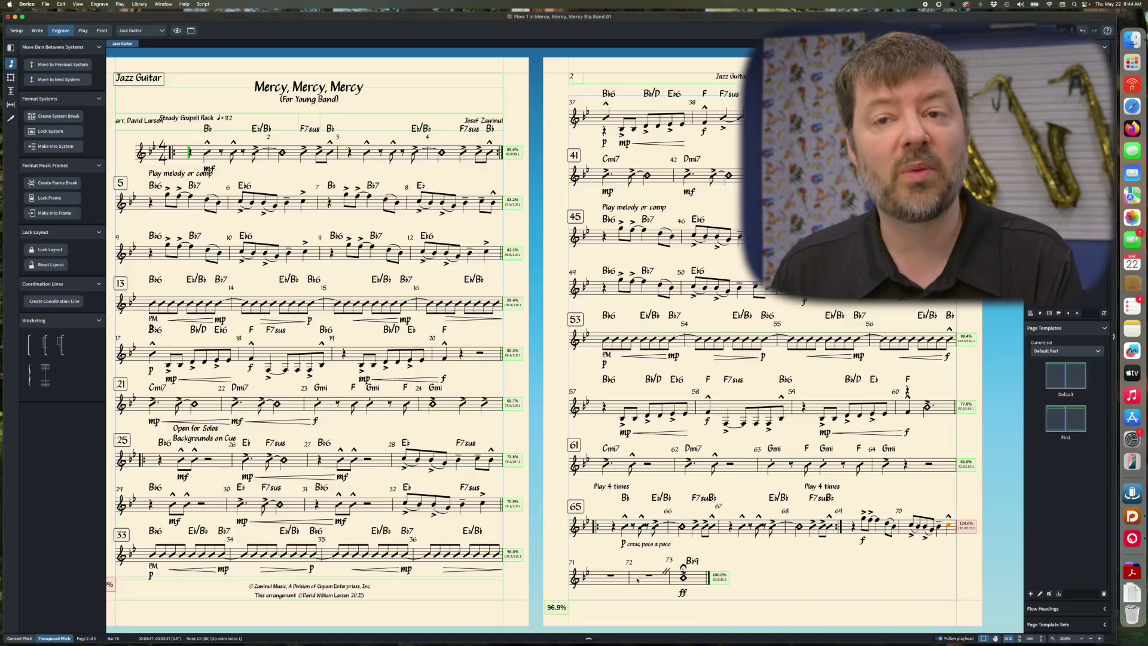
pyautogui.click(139, 4)
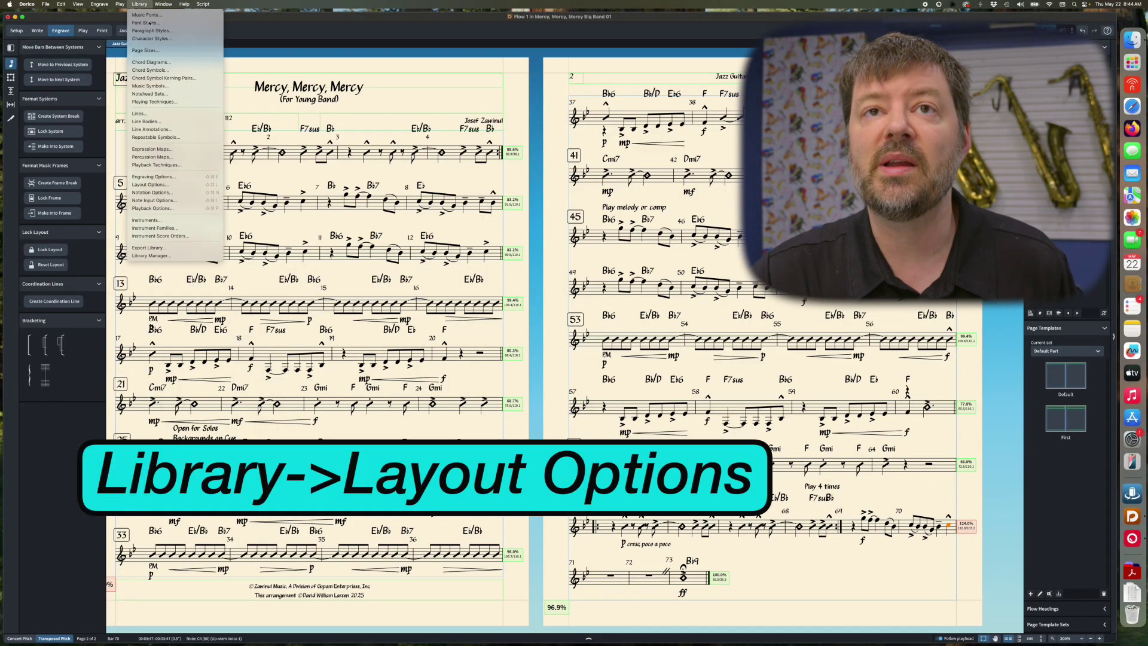
# In Layout Options > Note Spacing, turn off the final-system justification threshold and apply.
pyautogui.click(182, 184)
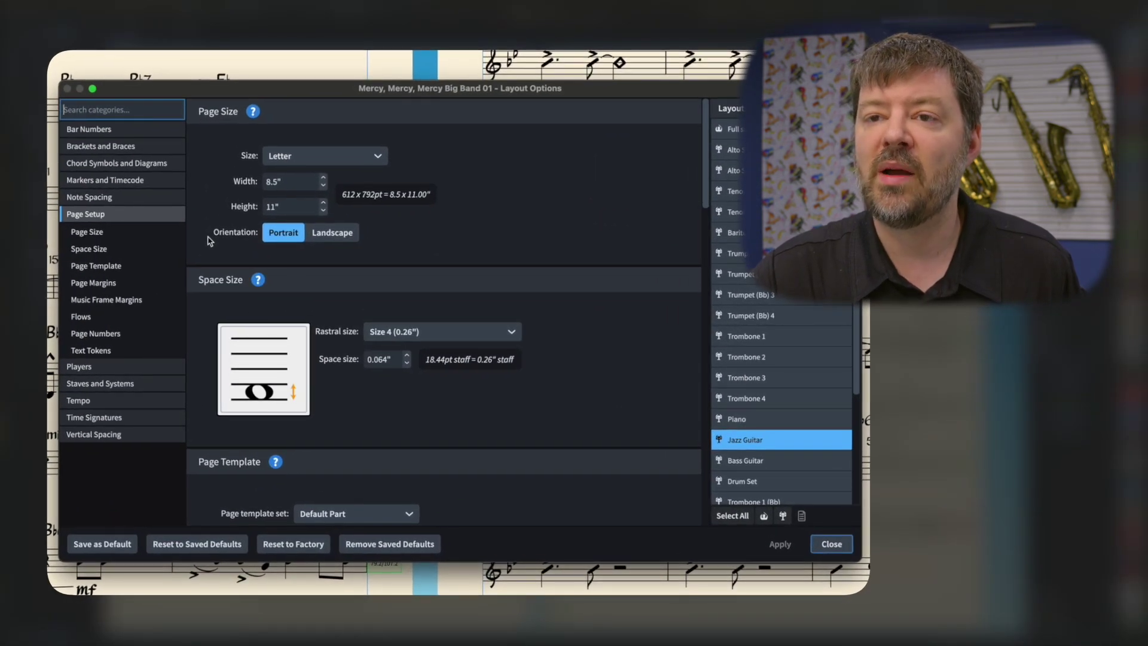
pyautogui.click(129, 197)
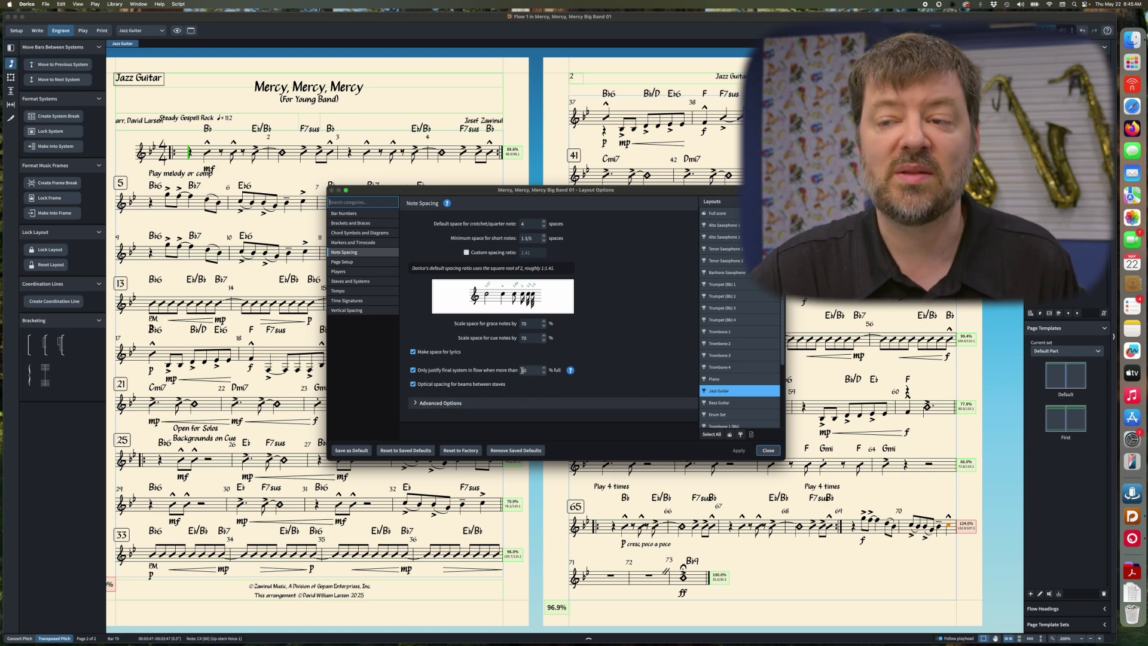
pyautogui.click(412, 370)
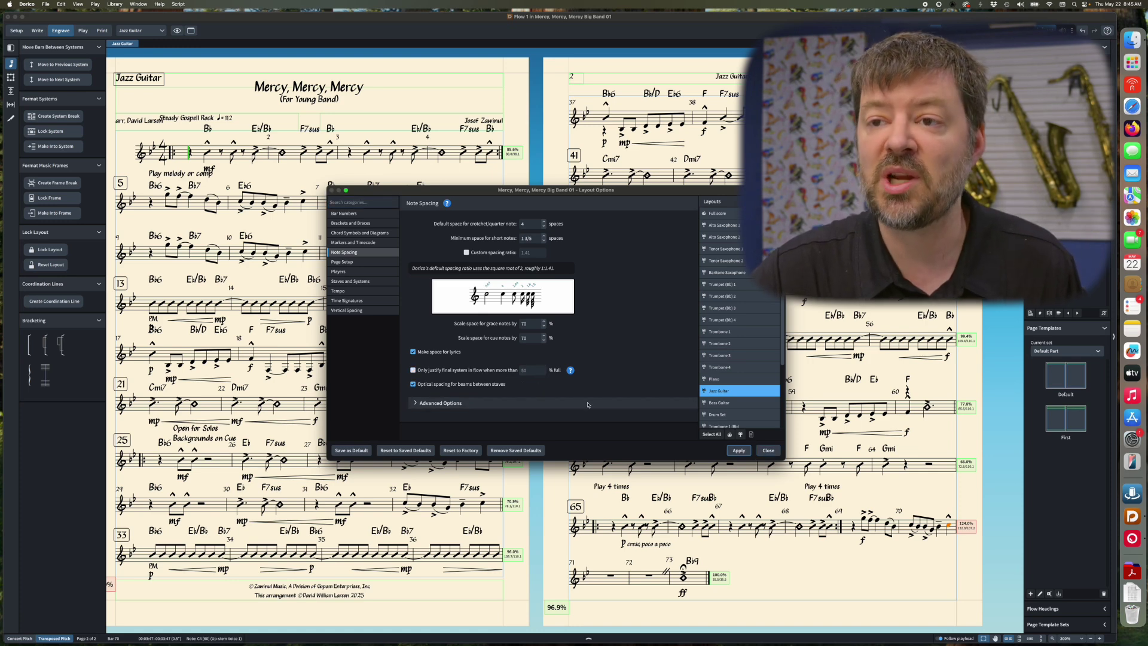
pyautogui.click(737, 451)
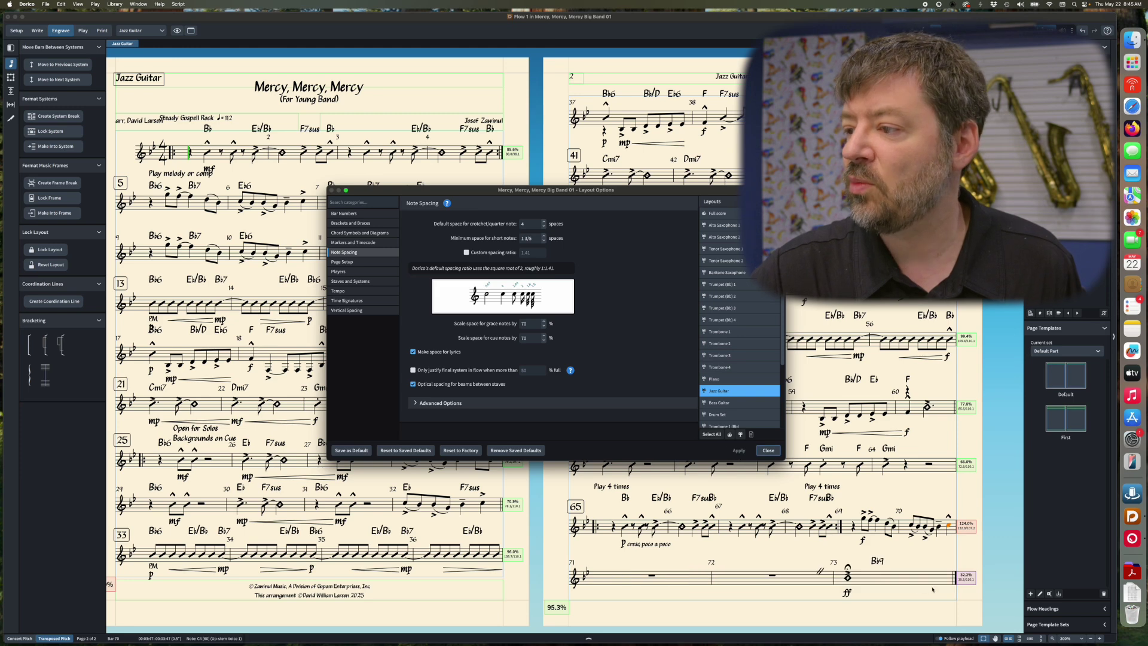
# Re-enable final-system justification when more than 30% full and apply it to the Jazz Guitar part.
pyautogui.click(413, 370)
pyautogui.press('Tab')
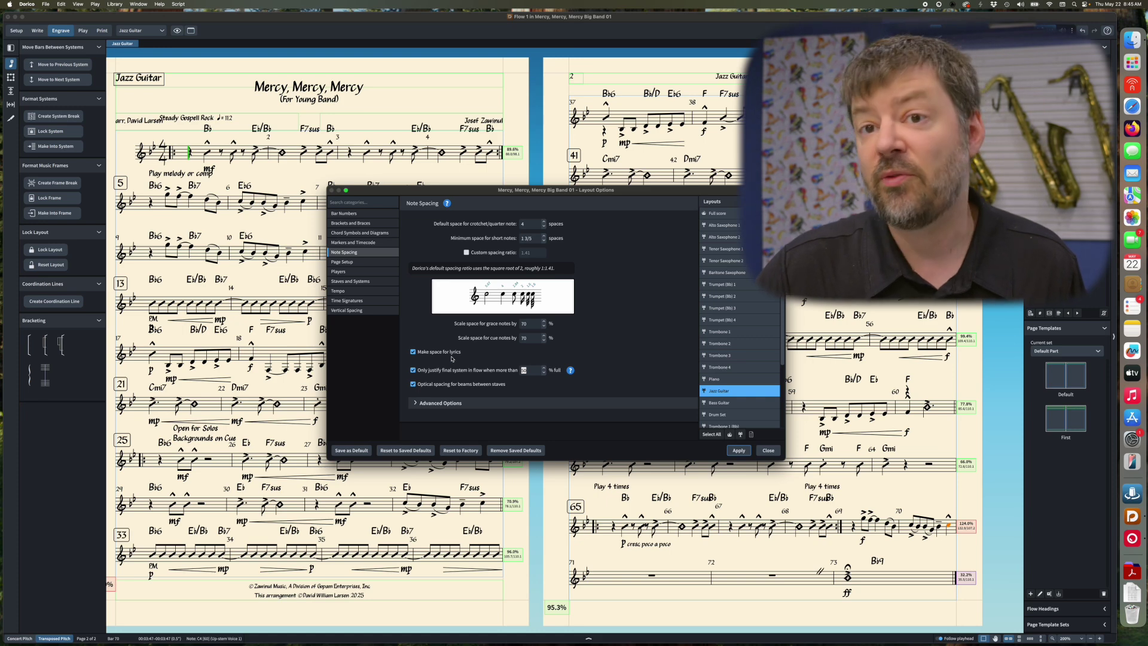
pyautogui.write('4')
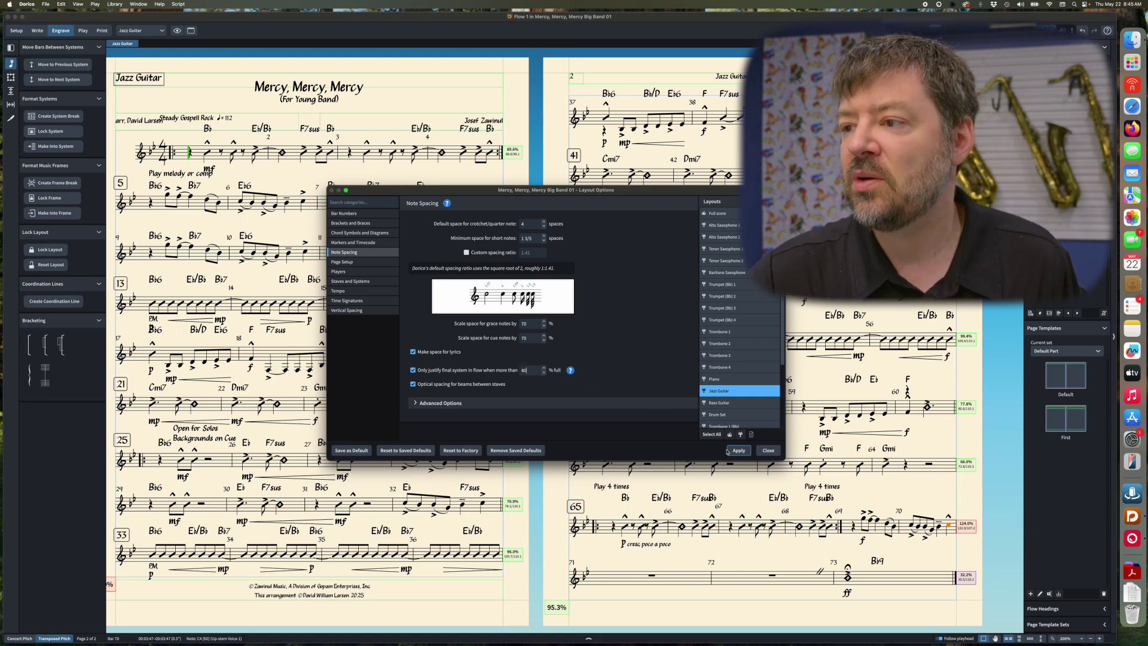
pyautogui.click(729, 451)
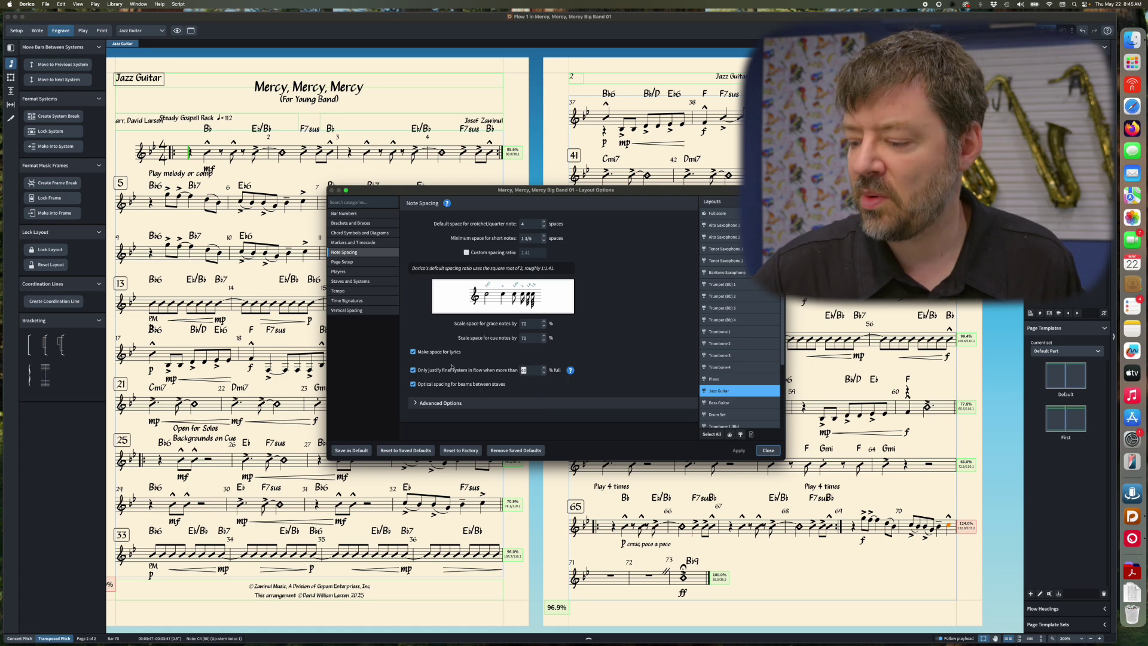
pyautogui.click(544, 372)
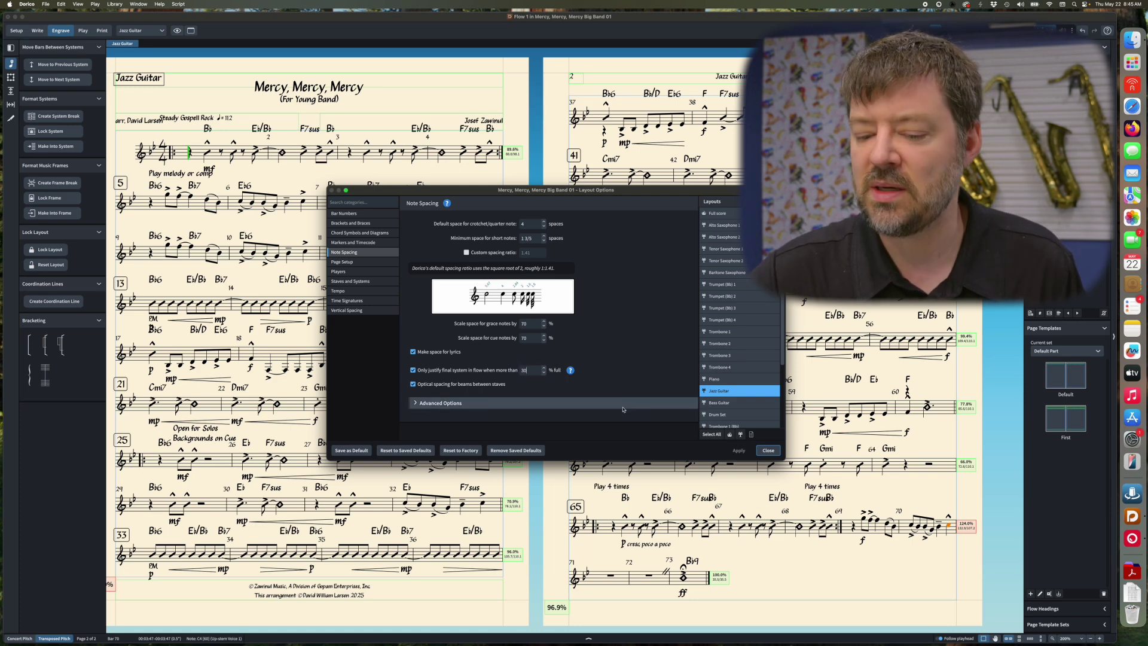
pyautogui.click(741, 451)
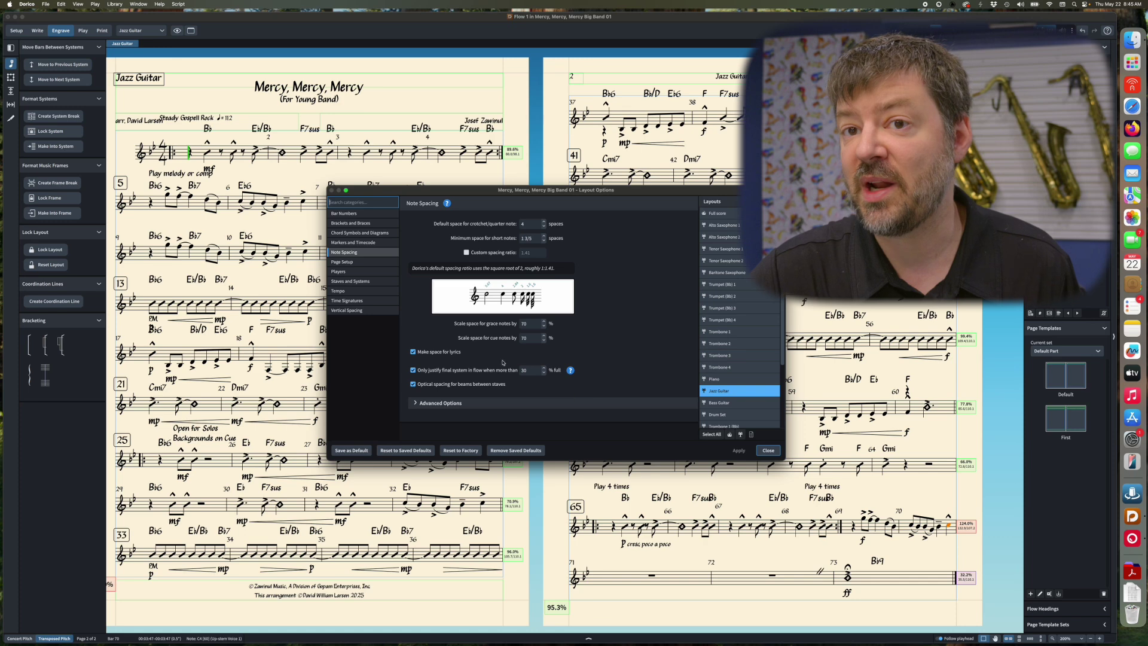
pyautogui.doubleClick(534, 370)
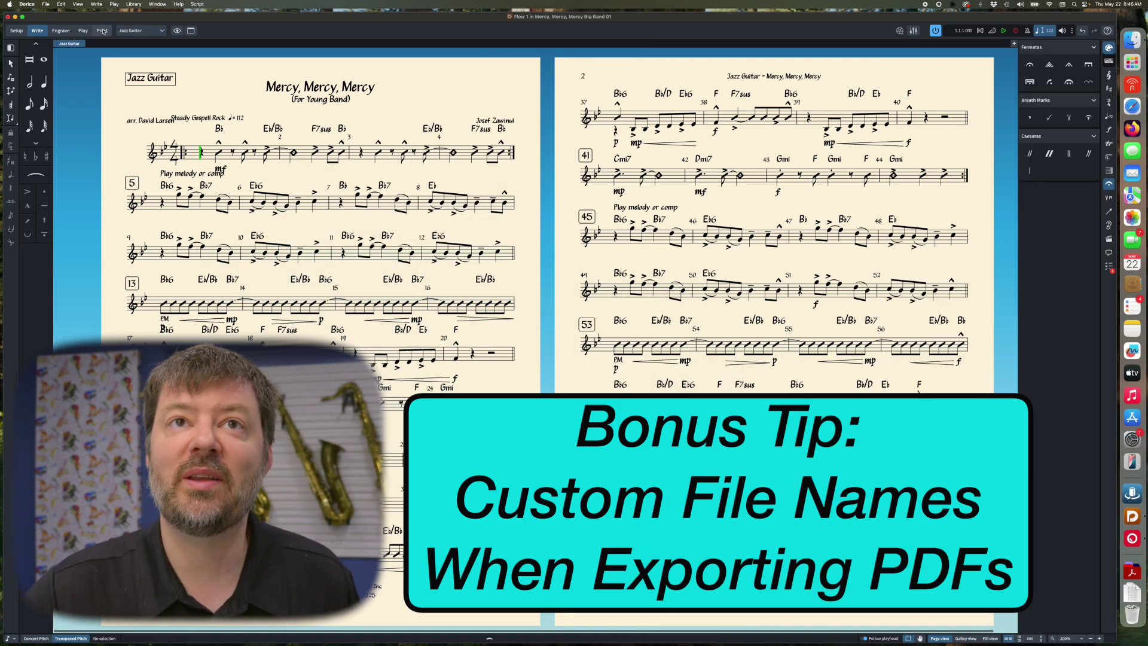
pyautogui.click(103, 31)
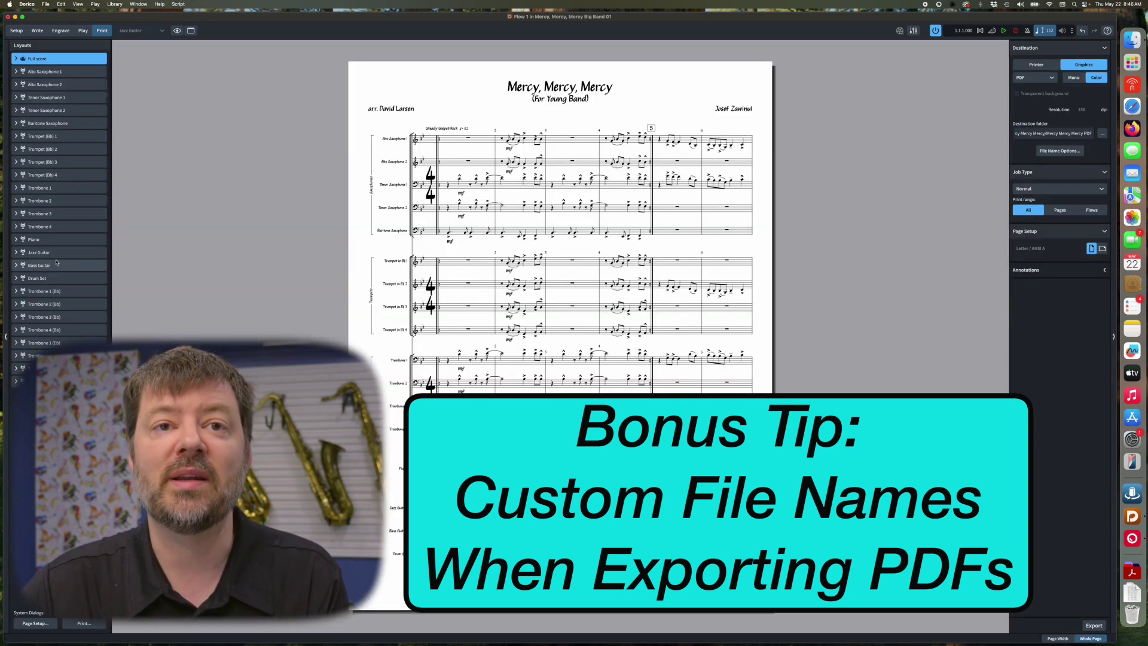
# Select layouts Full score through Drum Set, choose Graphics as destination, and view File Name Options.
pyautogui.keyDown('shift'); pyautogui.click(48, 278); pyautogui.keyUp('shift')
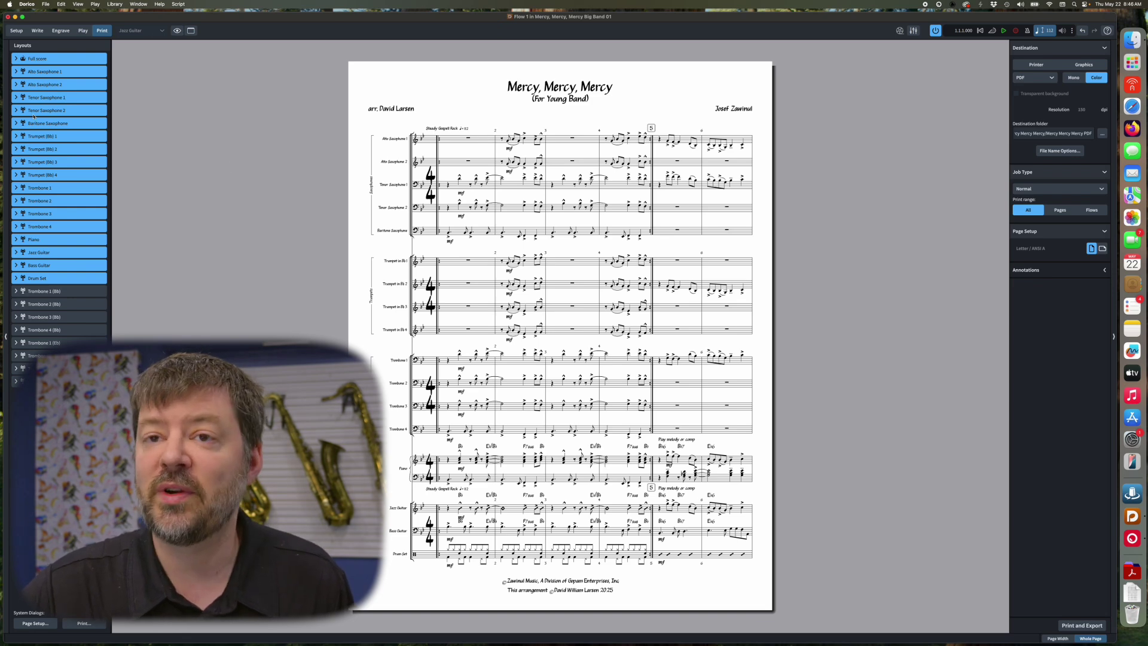
pyautogui.click(1084, 66)
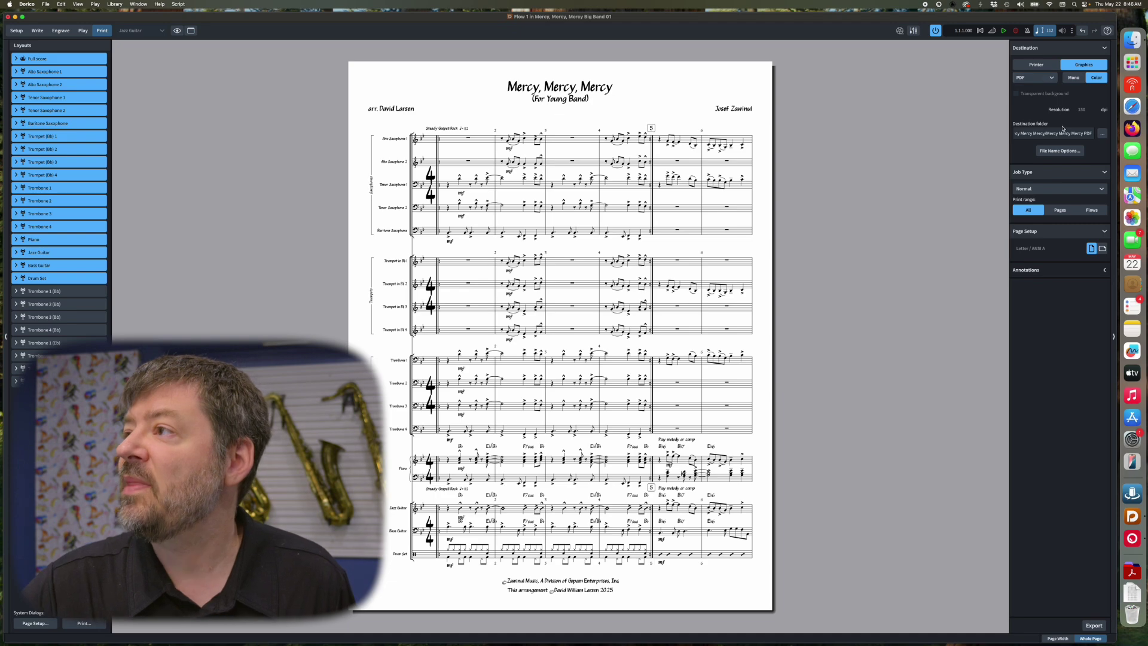
pyautogui.click(1052, 154)
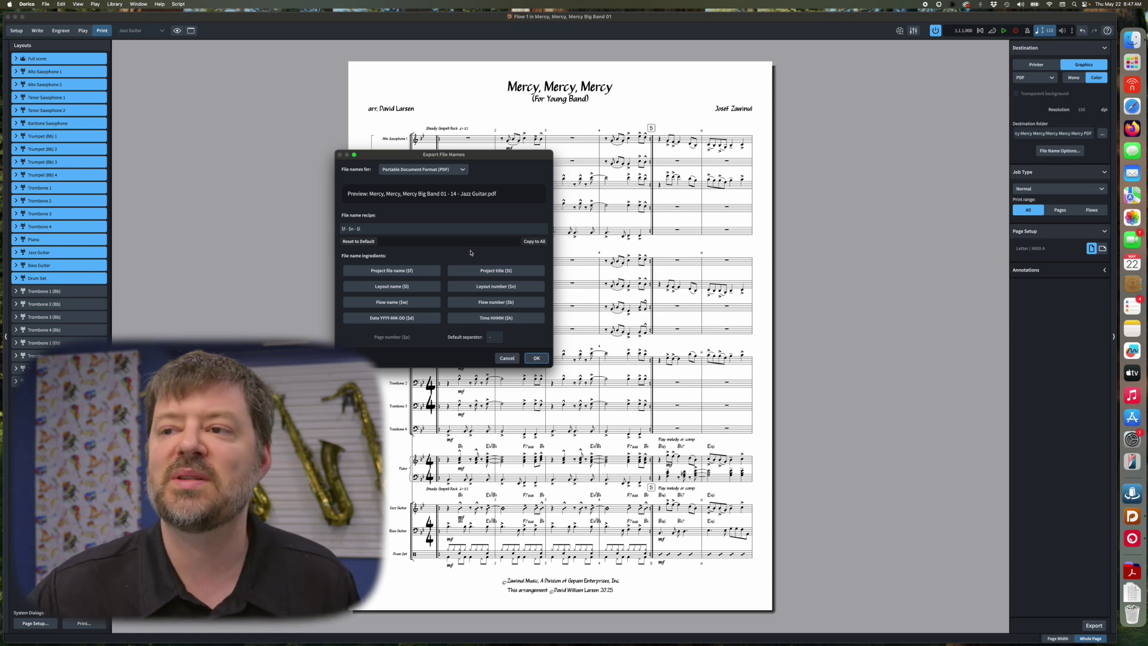
# Confirm the export file name recipe with project name, layout number and layout name.
pyautogui.click(507, 357)
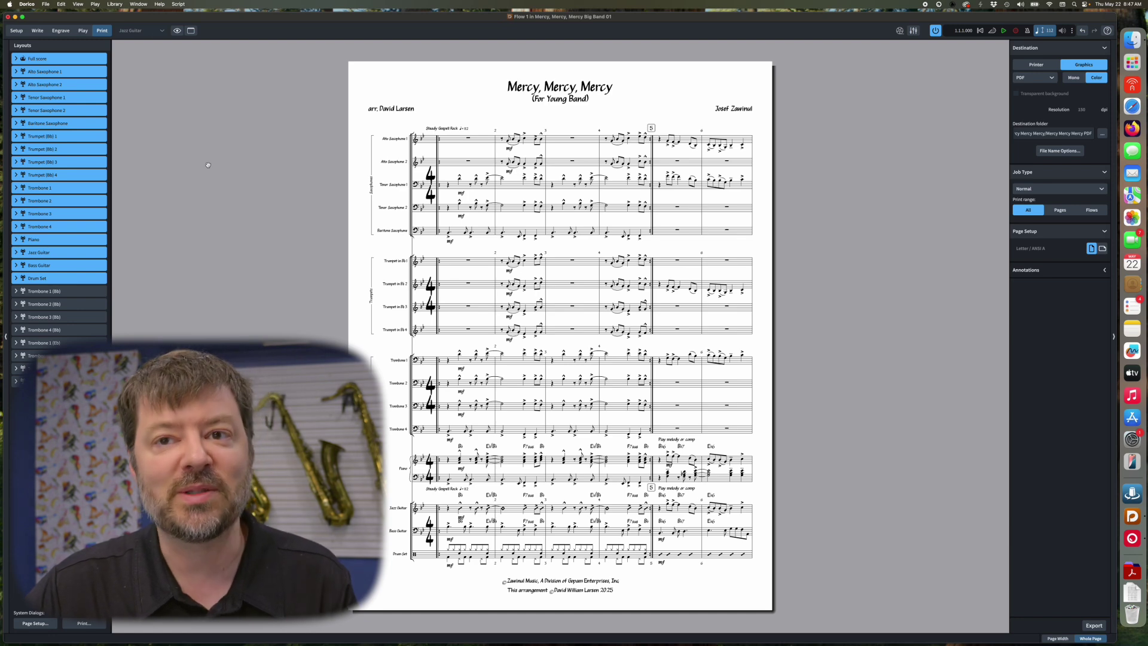
# In Setup mode, bring up the Full score layout's actions, including Renumber Layouts.
pyautogui.click(17, 32)
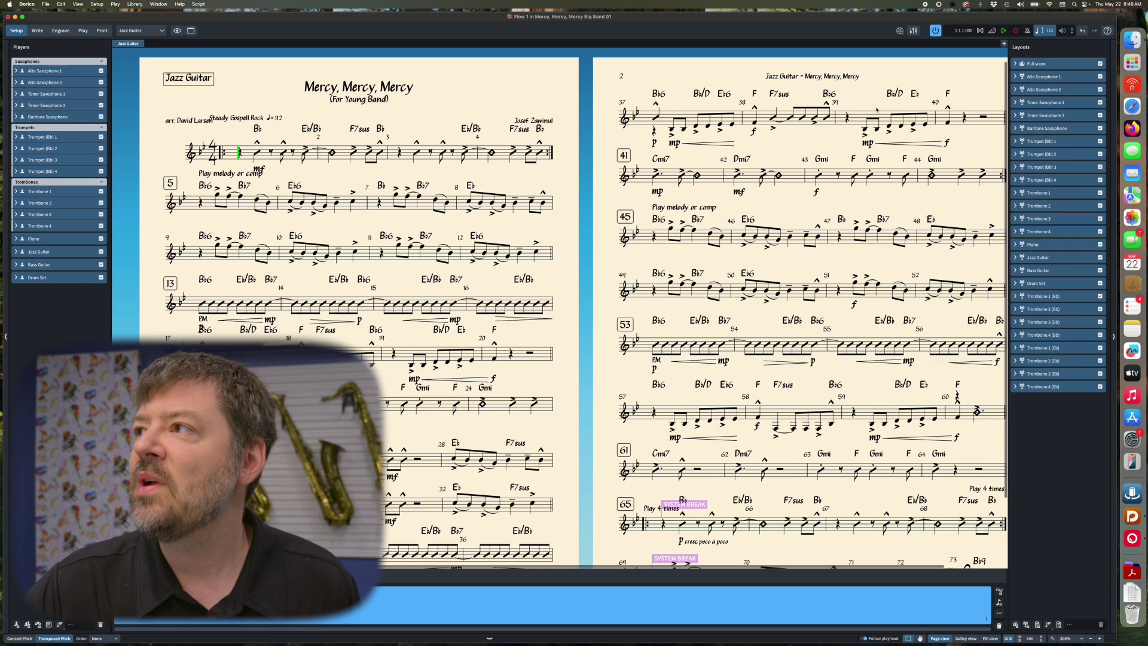
pyautogui.rightClick(1042, 63)
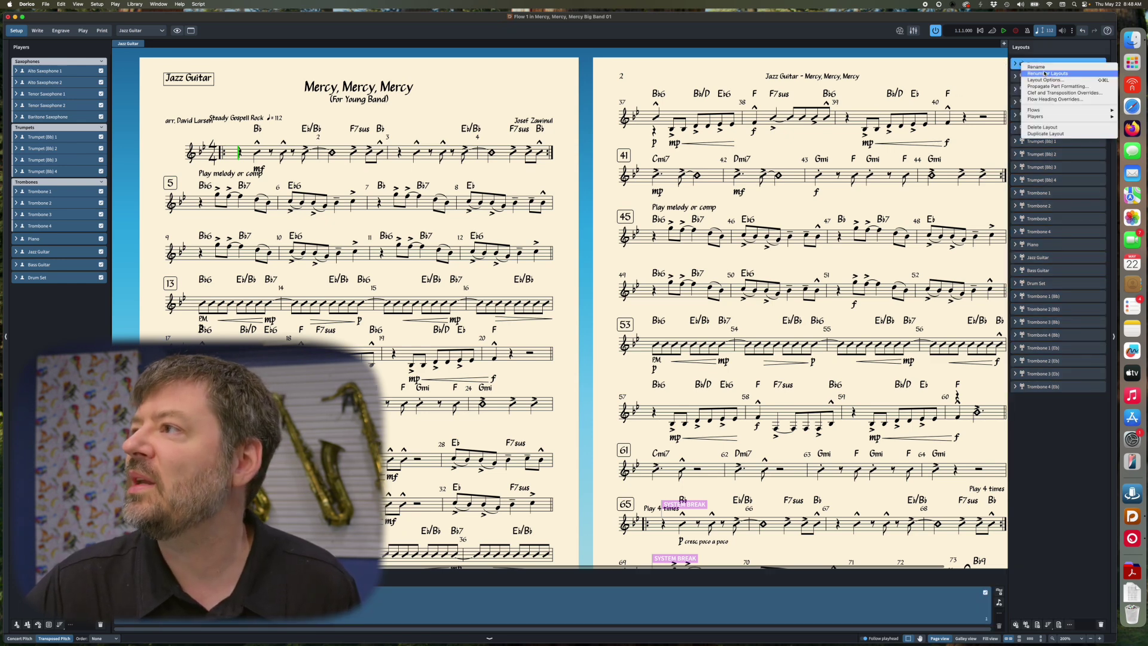